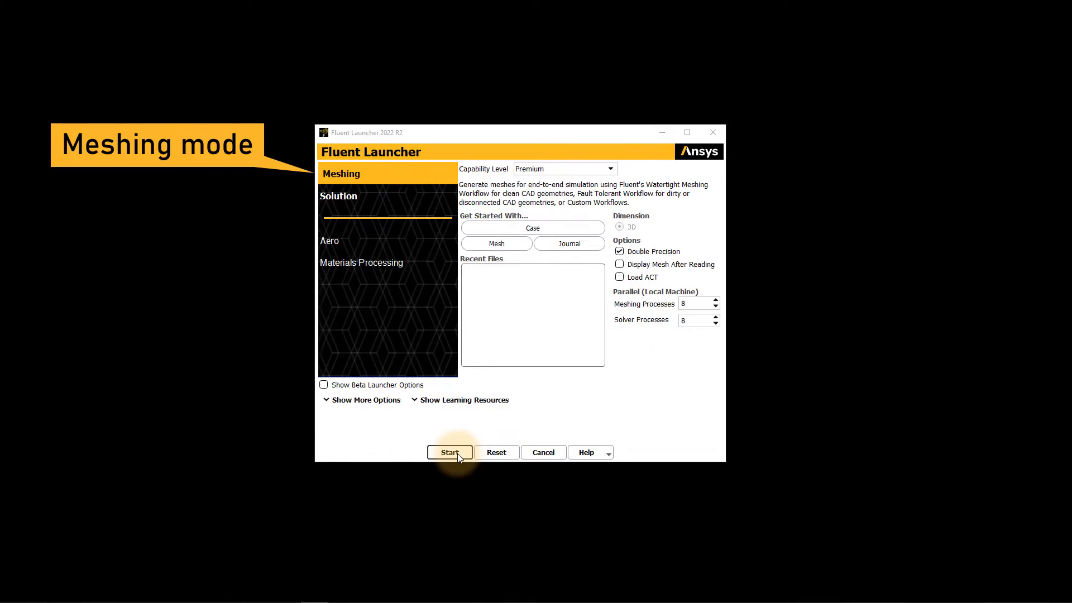
Step: Start Fluent in Meshing mode and read the Exhaust_Manifold.msh.h5 mesh file
left_click(458, 453)
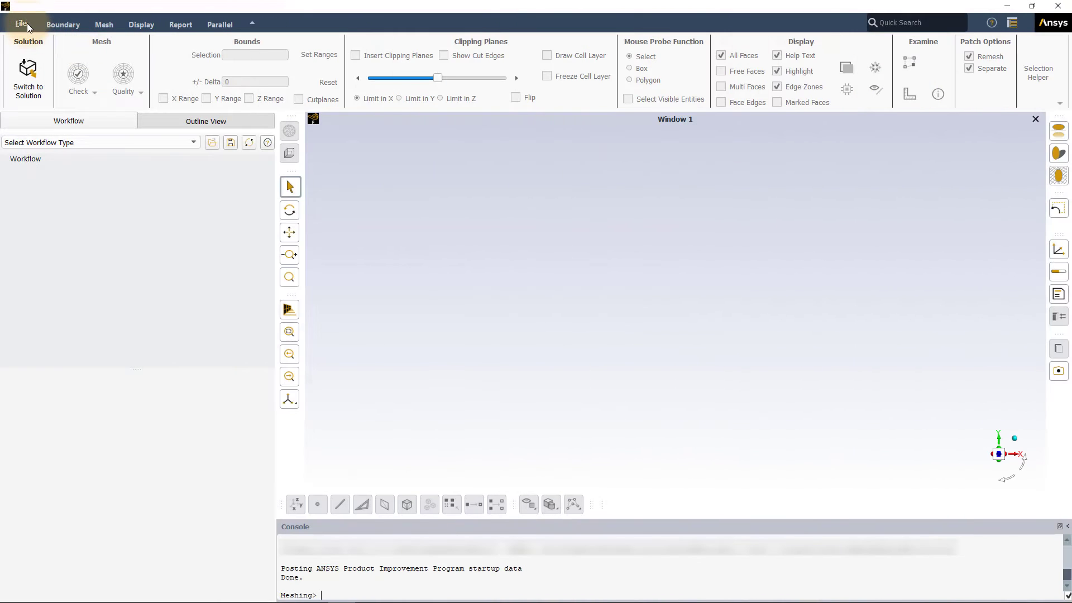
left_click(22, 24)
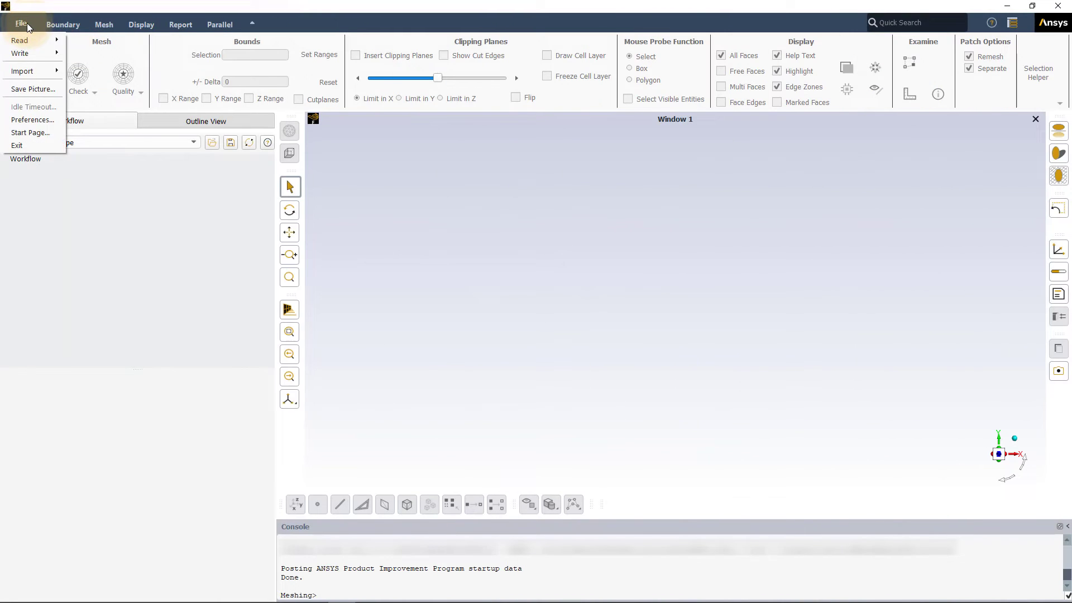
mouse_move(32, 40)
left_click(75, 41)
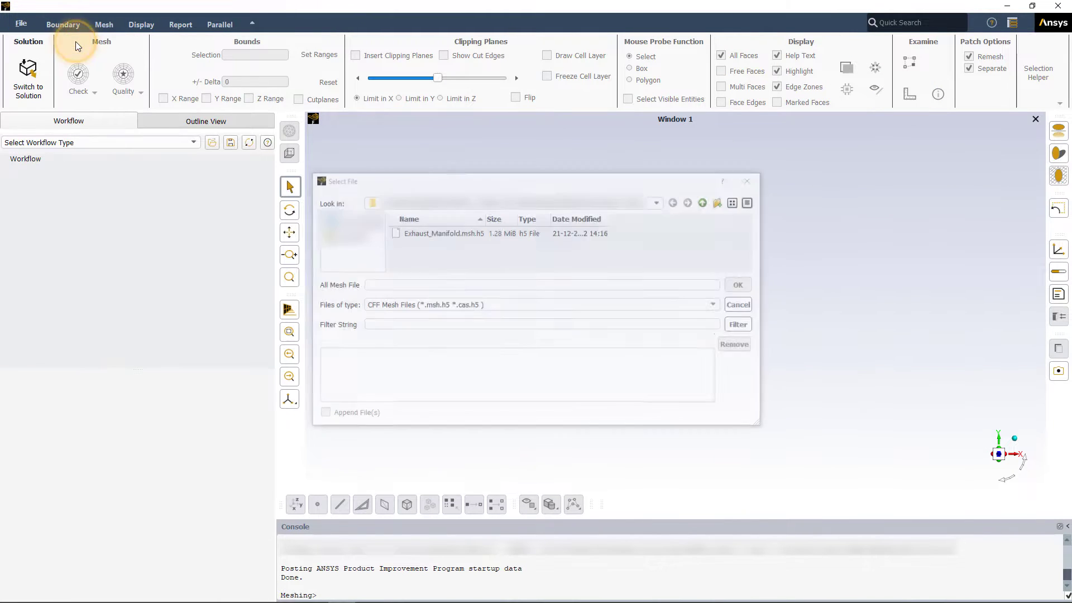
left_click(423, 231)
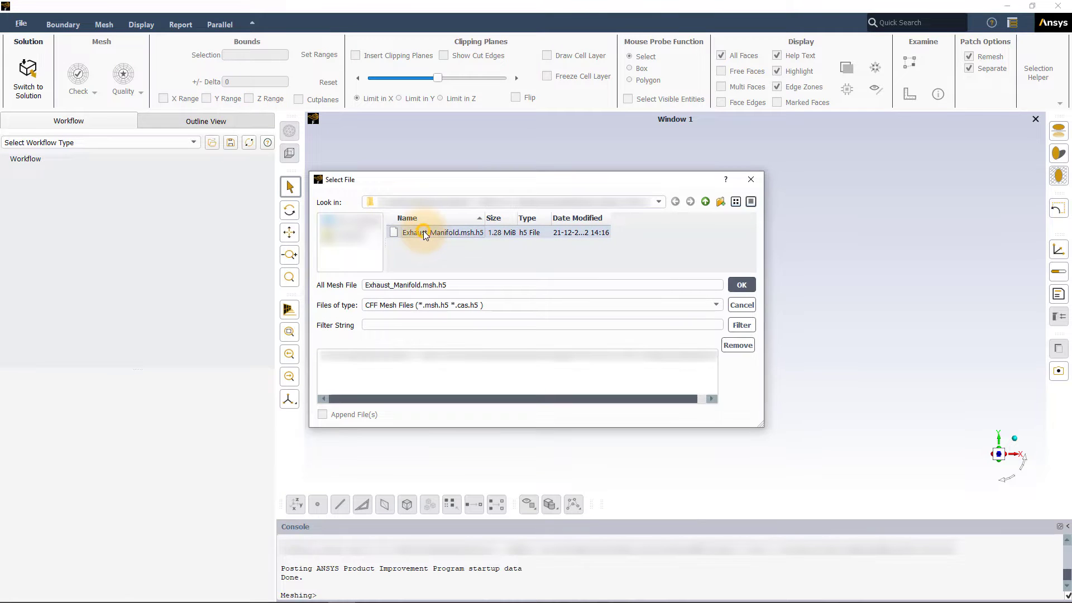
left_click(734, 284)
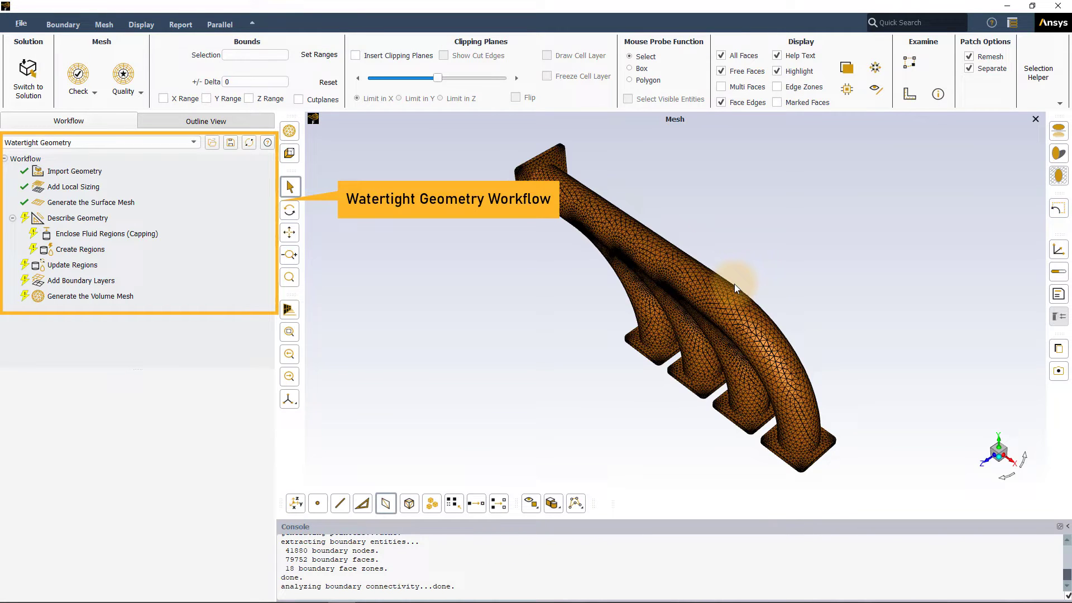
Step: Rotate the exhaust manifold to a side view
left_click_drag(735, 283, 926, 217)
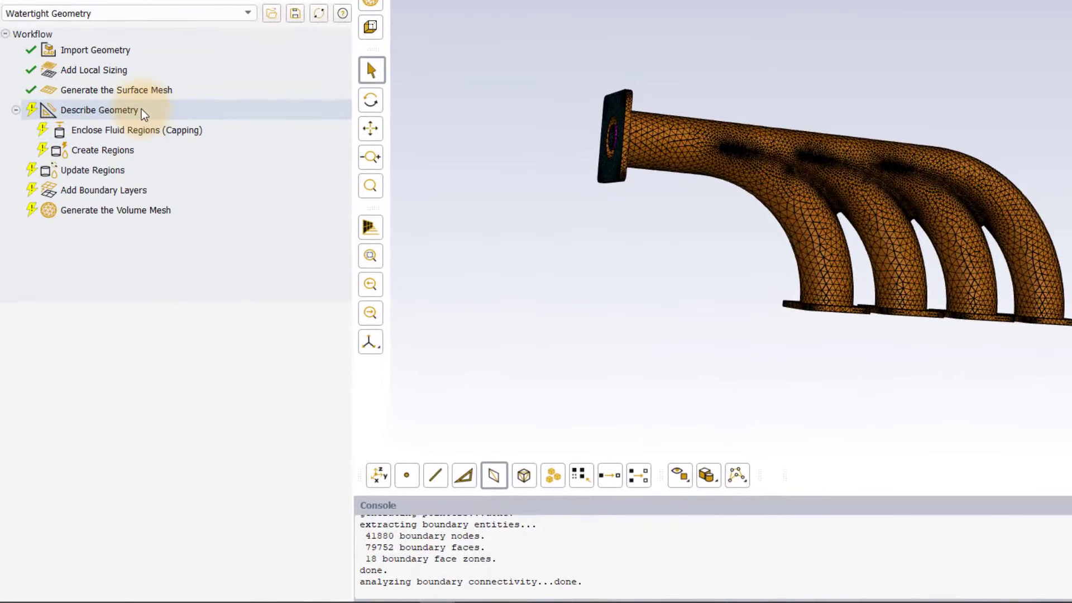
left_click(142, 109)
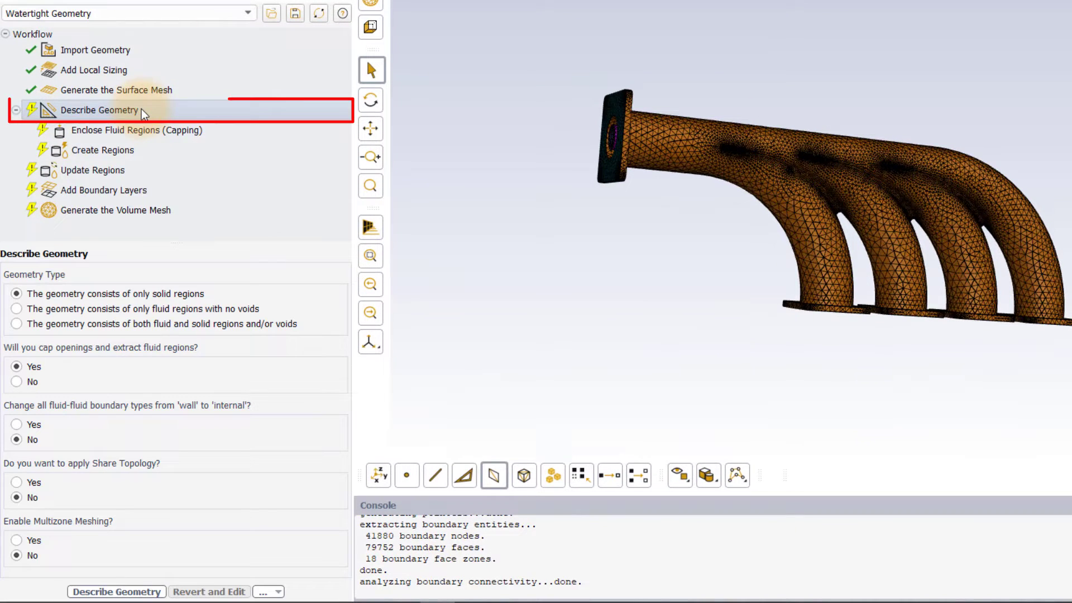
mouse_move(68, 277)
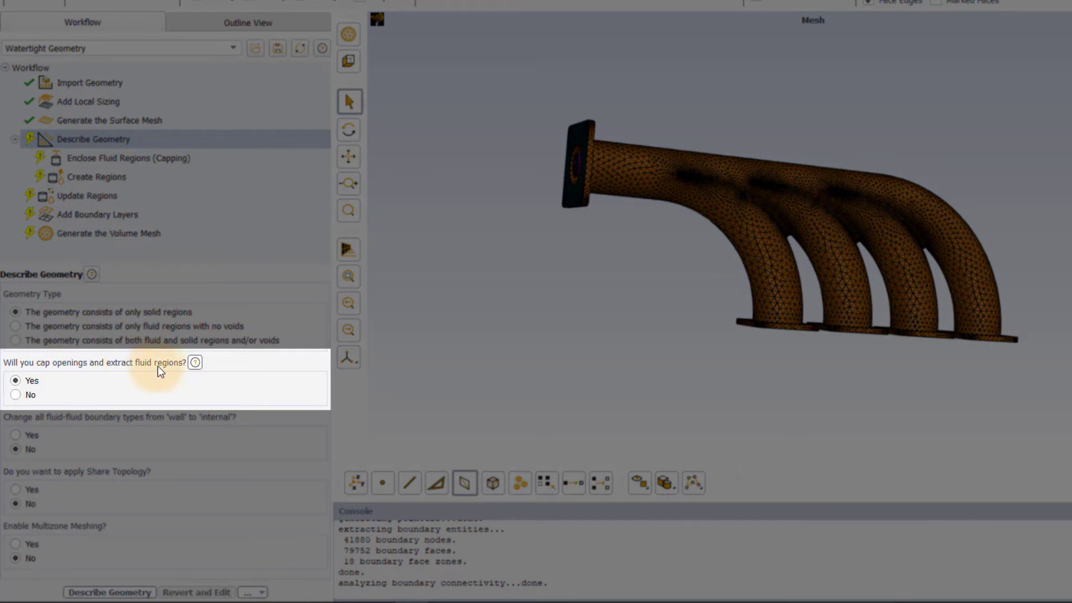
Step: Keep openings capped with fluid regions extracted, then apply the Describe Geometry settings
left_click(62, 380)
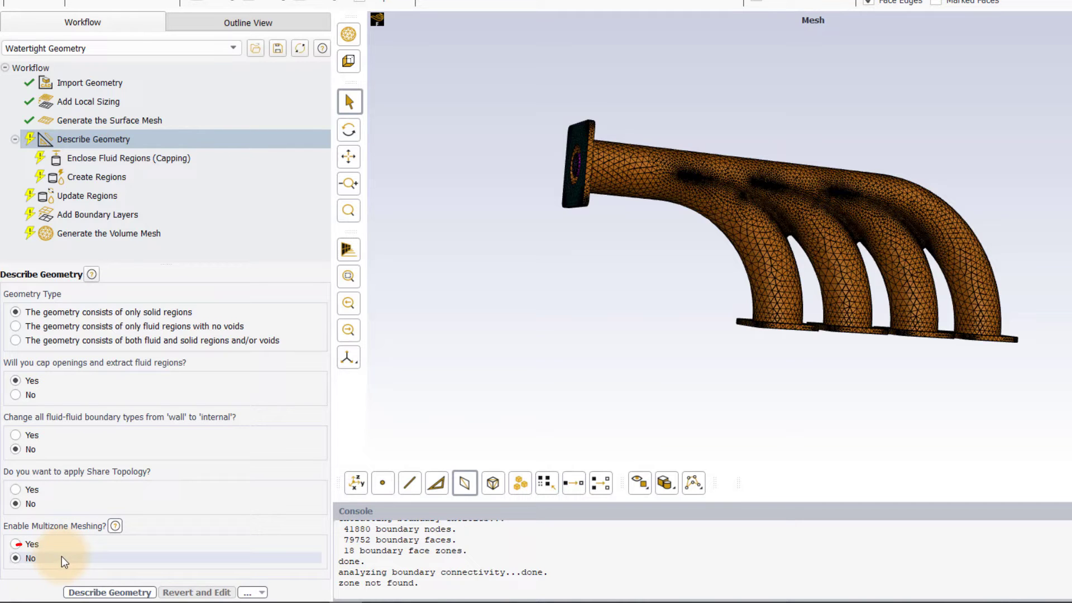
left_click(90, 594)
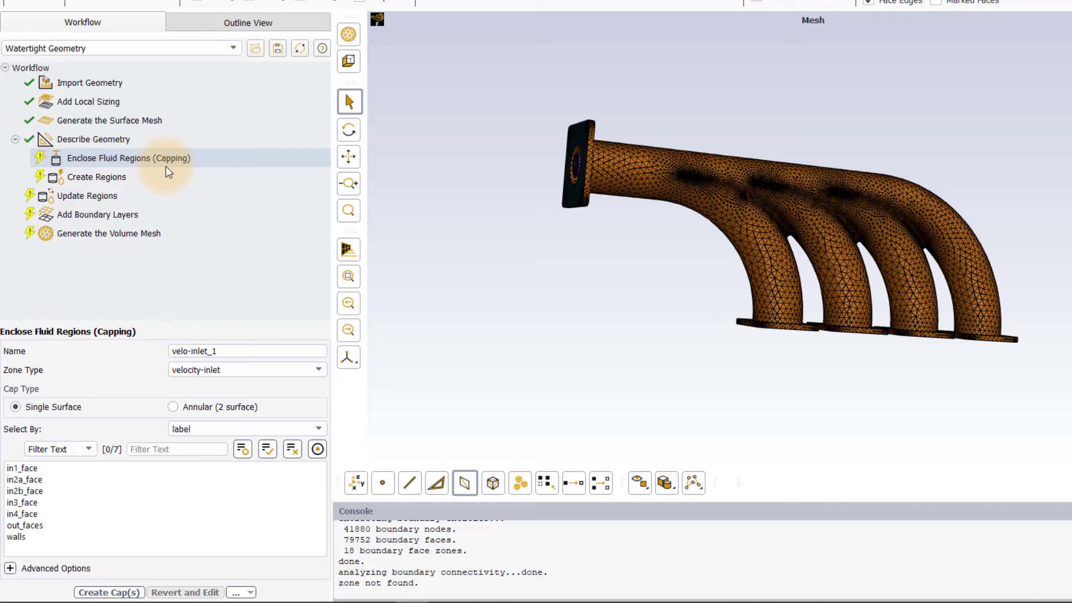
Step: Enter the capping task, turn the manifold to its four inlet faces, and inspect the walls zone
left_click(183, 164)
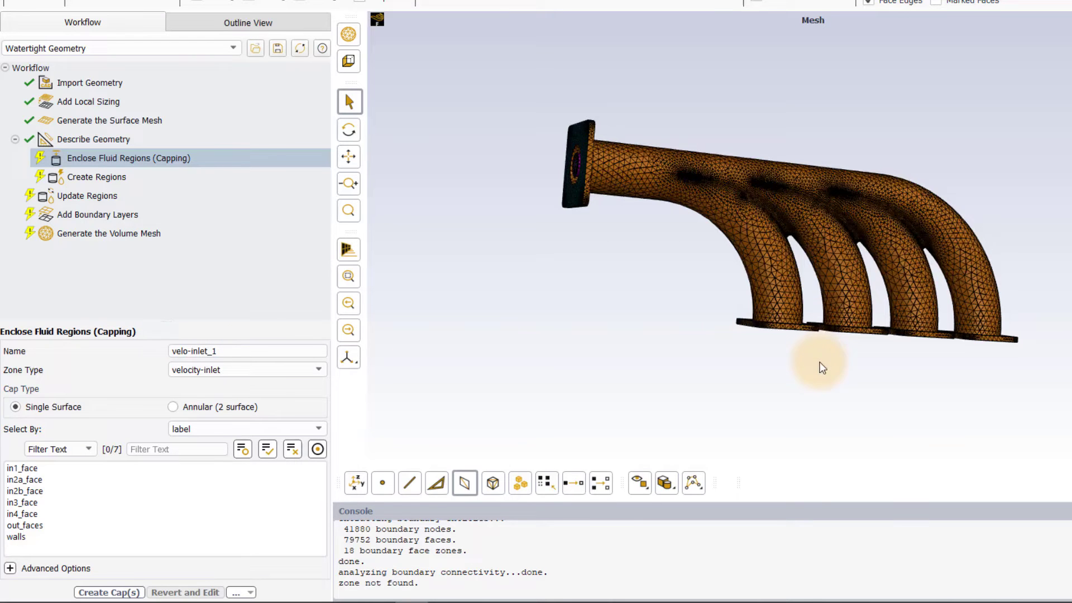
mouse_move(821, 366)
left_mouse_down()
mouse_move(809, 254)
mouse_move(837, 165)
left_mouse_up()
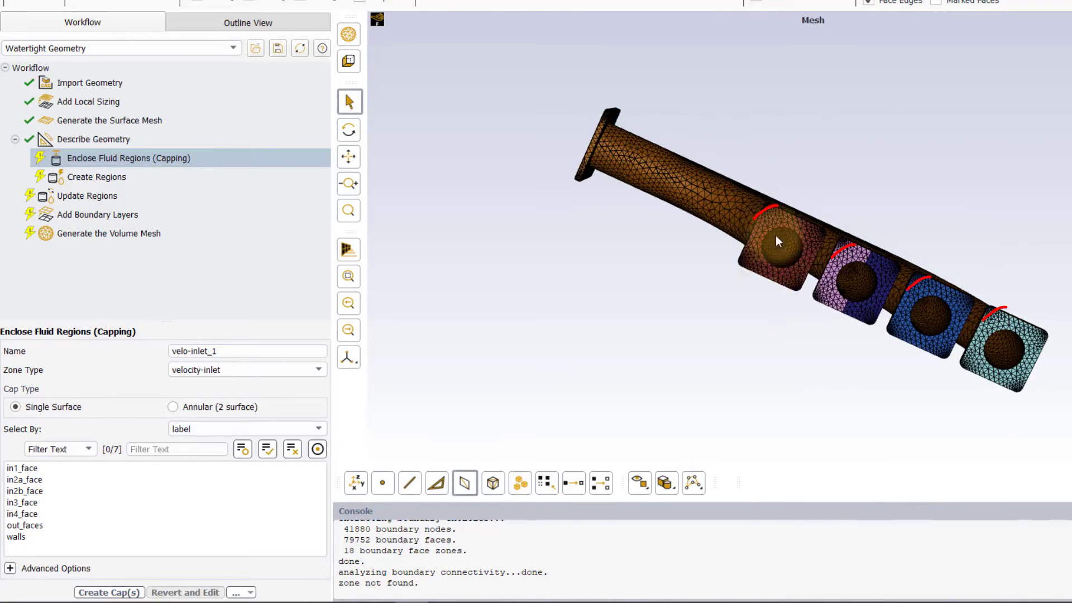
right_click(834, 270)
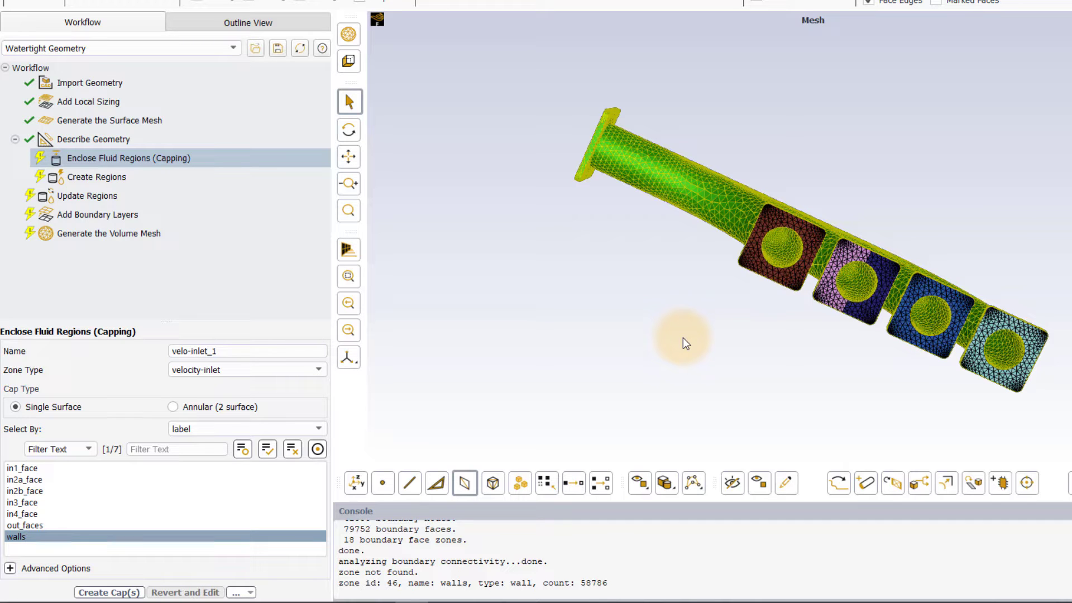
right_click(683, 249)
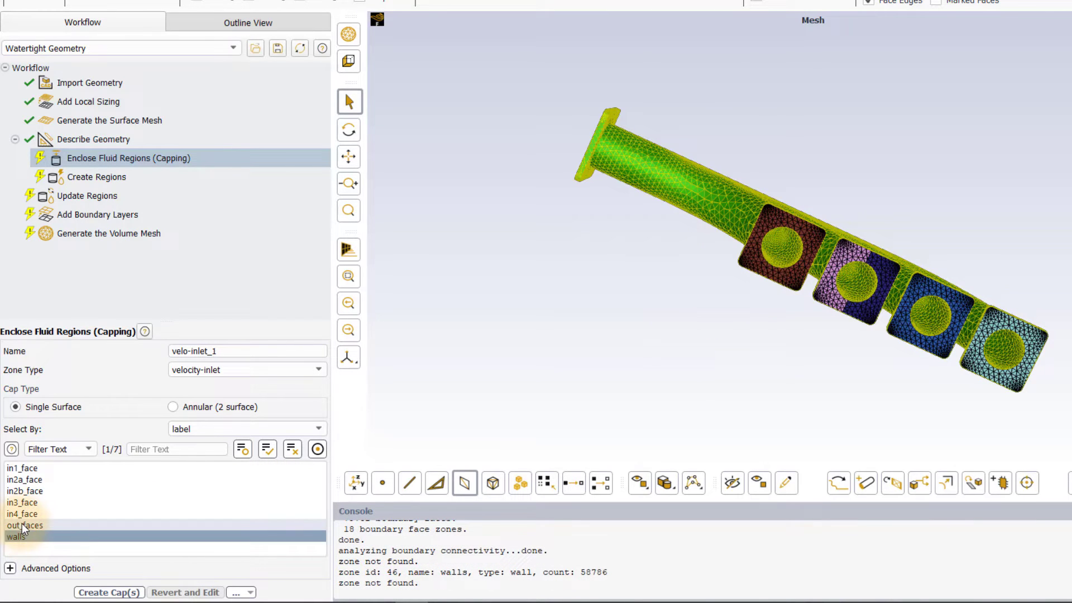
left_click(16, 535)
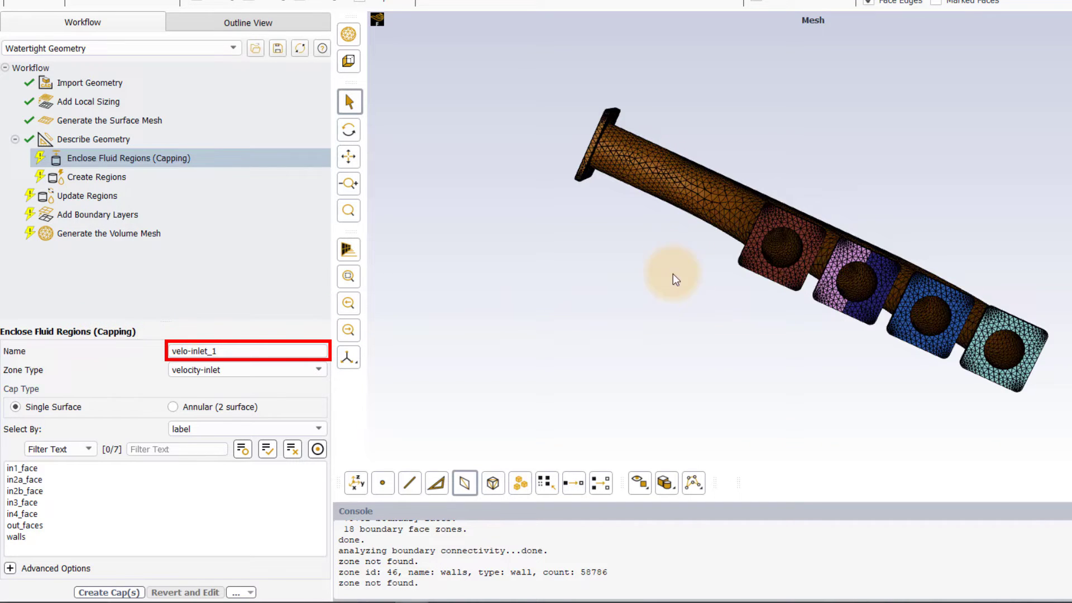
Step: Rotate the manifold to inspect it from different sides
left_click_drag(672, 274, 384, 353)
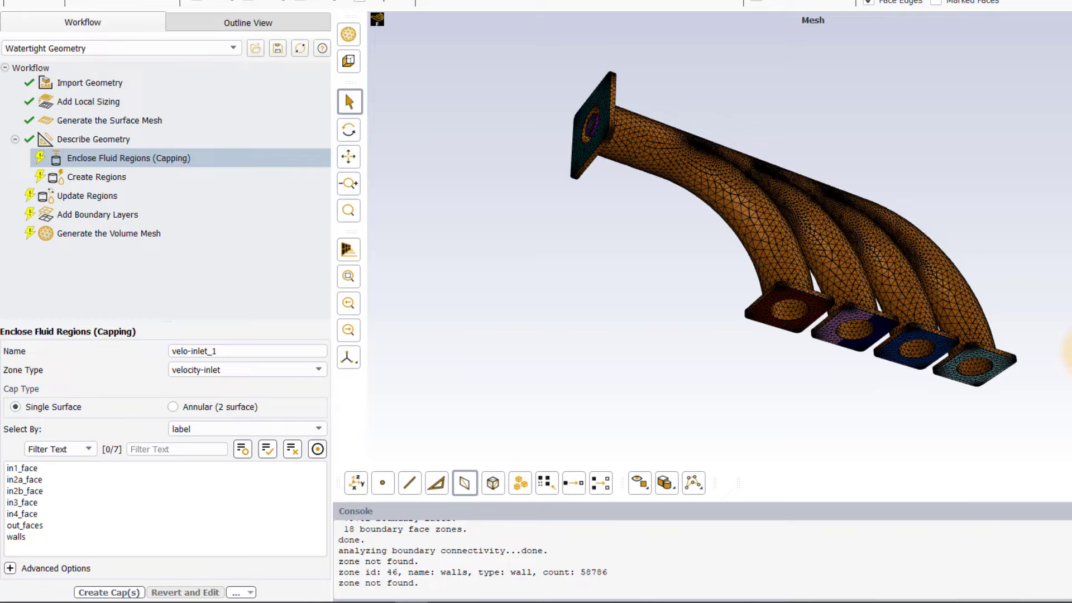
Step: Cap the in1_face opening as the velocity inlet velo-inlet_1
left_click_drag(1069, 352, 1027, 295)
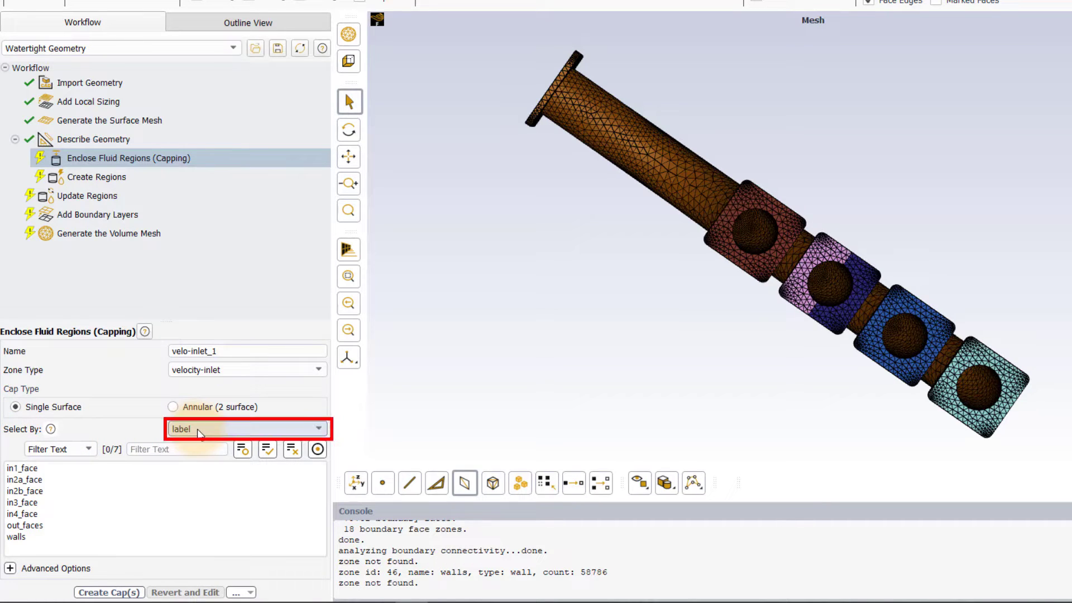
left_click(42, 468)
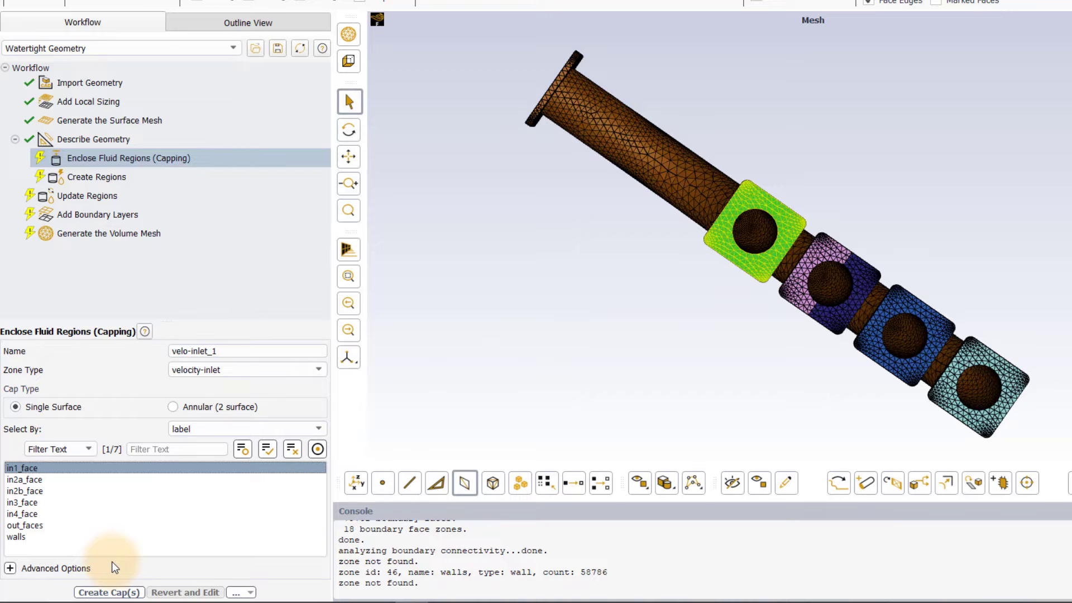
left_click(110, 592)
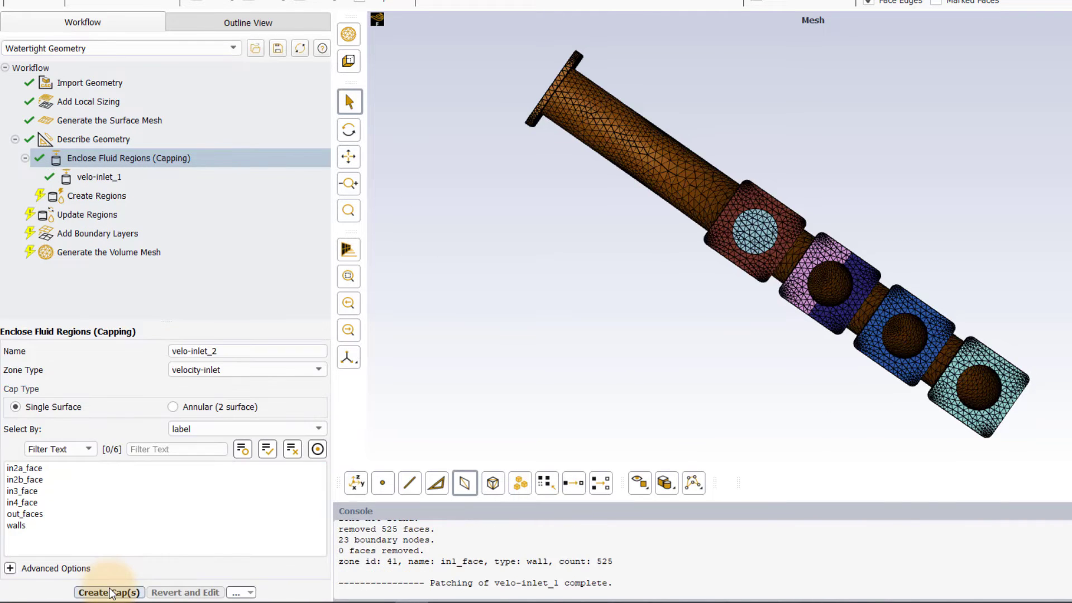
Step: Check the velo-inlet_1 cap, then pick the second block's pink face and in2b_face
left_click(745, 233)
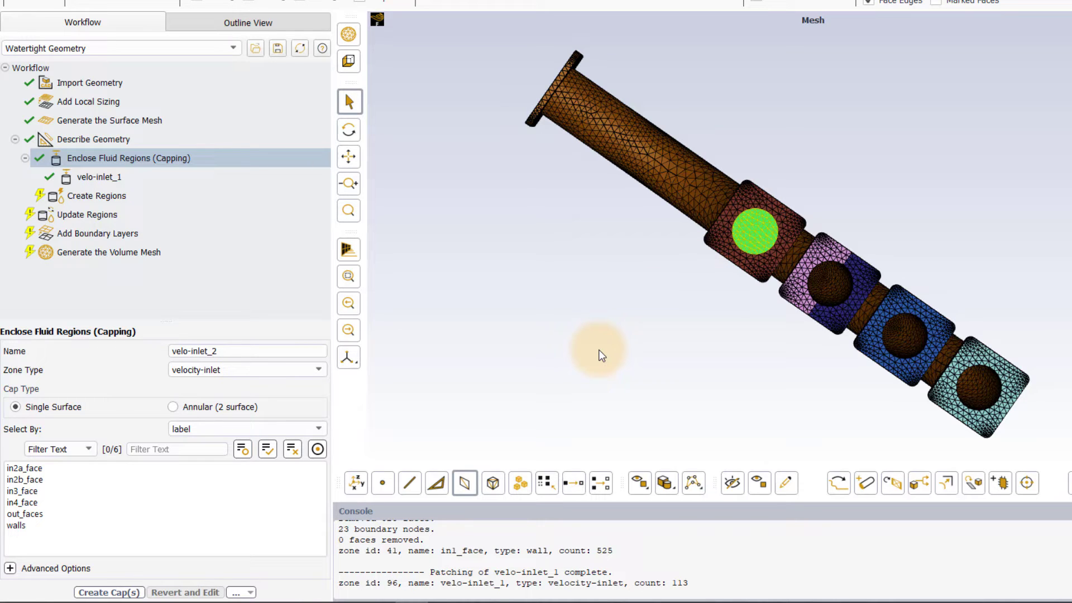
left_click(789, 293)
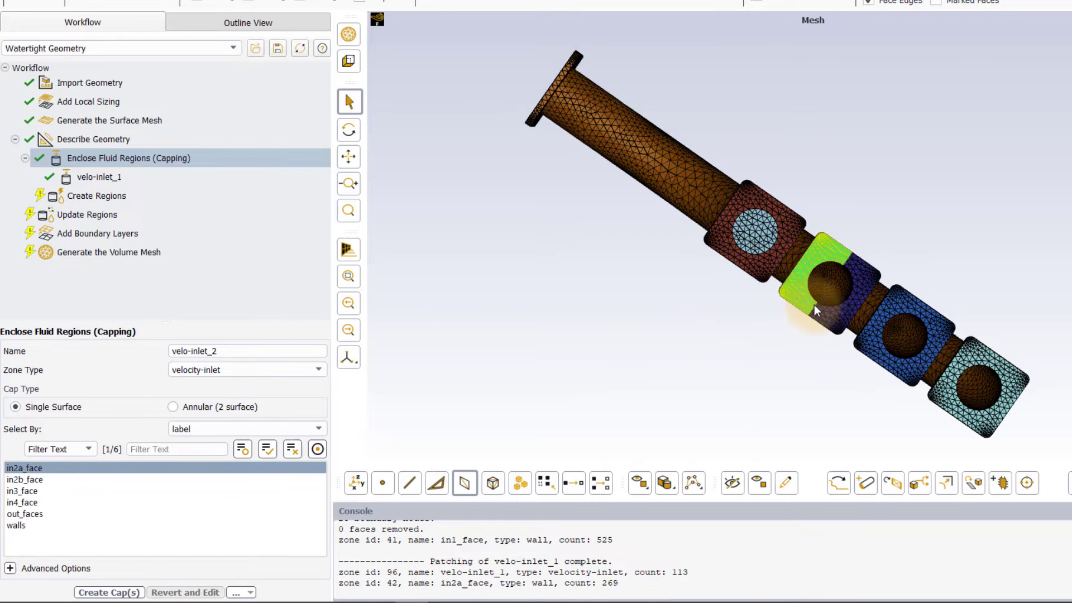
left_click(824, 317)
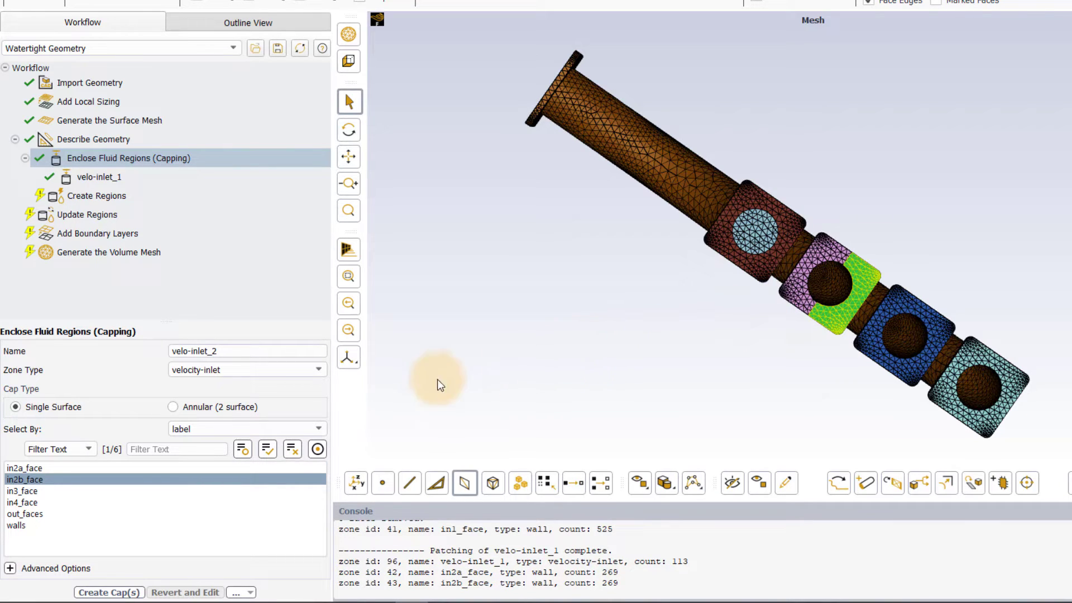
Step: Select by zone and cap in2a_face plus in2b_face as velo-inlet_2, then check it
left_click(287, 426)
left_click(270, 452)
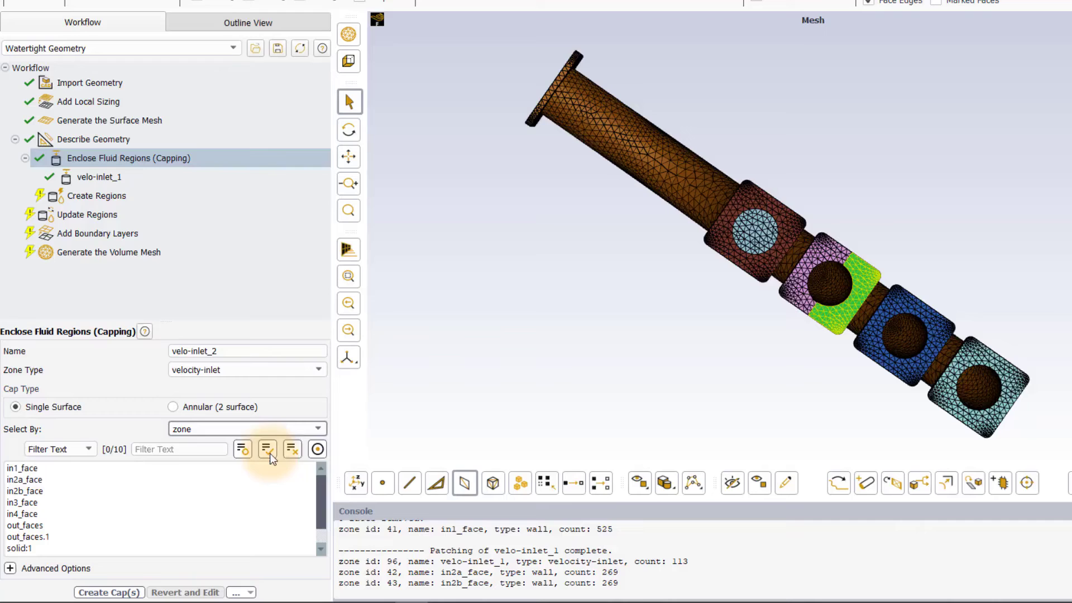
left_click(38, 480)
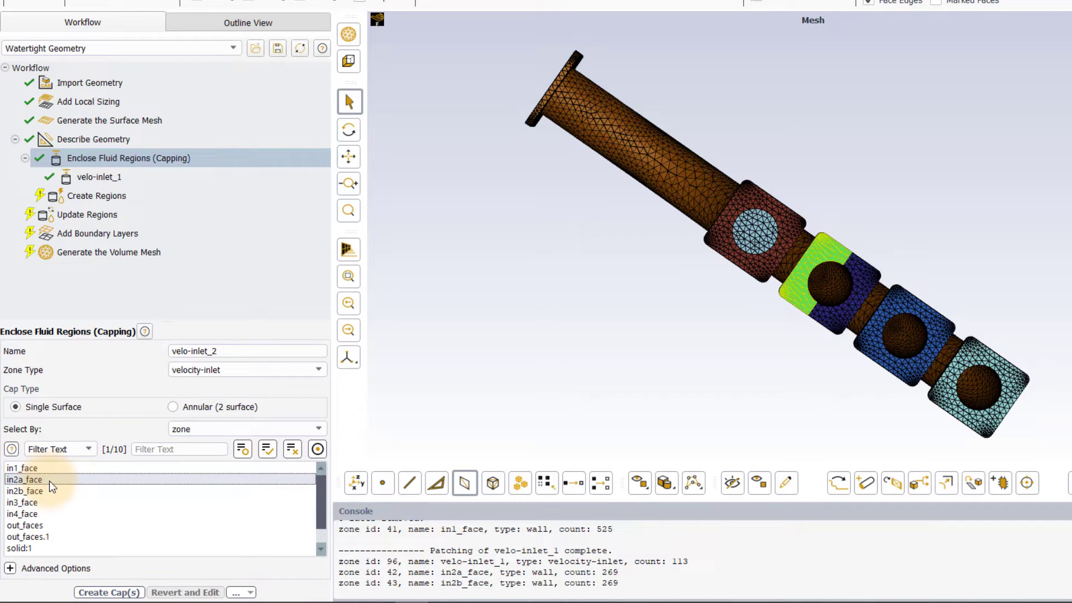
left_click(49, 488)
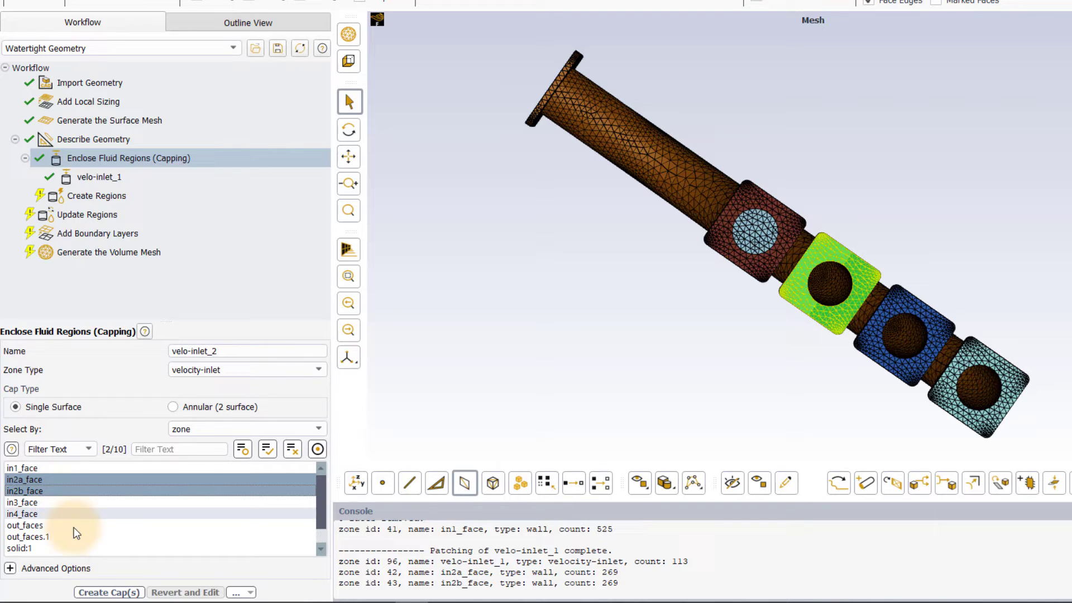
left_click(96, 593)
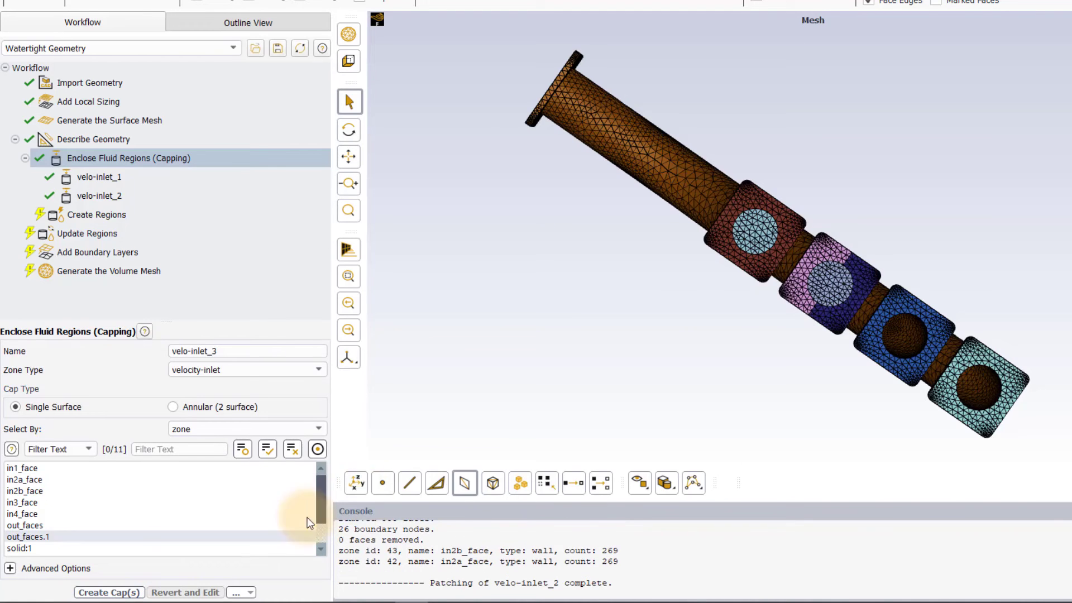
left_click(804, 307)
left_click(822, 281)
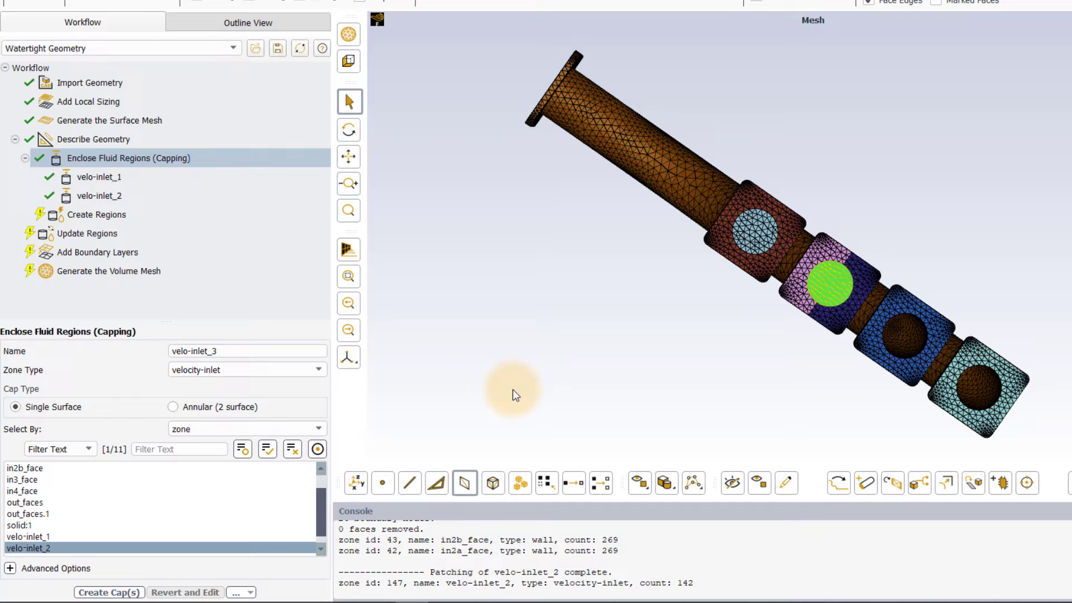
Step: Cap in3_face and in4_face together as velo-inlet_3, excluding velo-inlet_2, and verify the caps
left_click(34, 479)
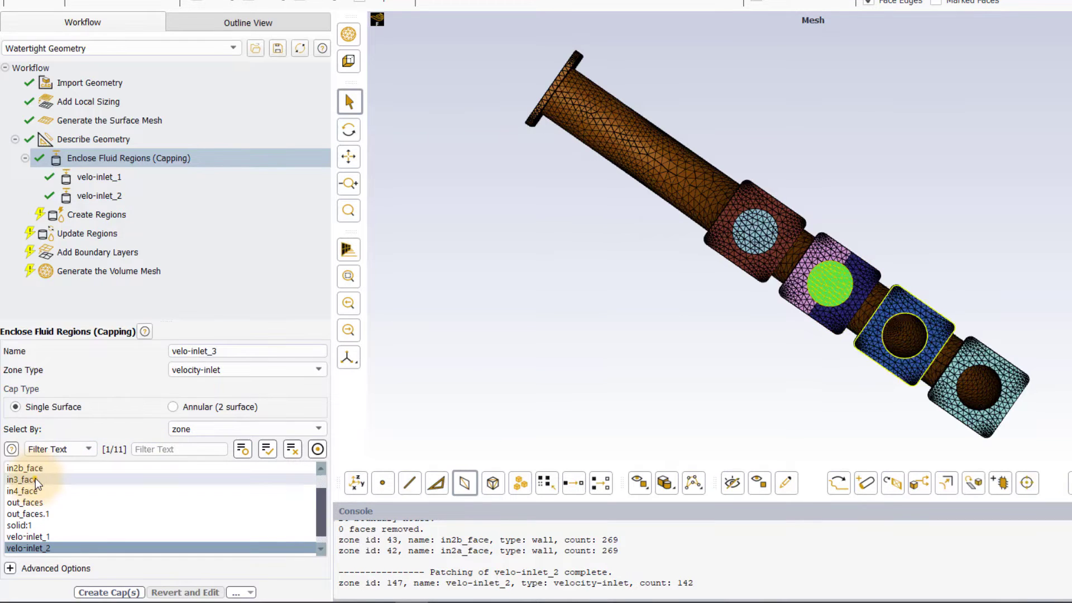
left_click(28, 491)
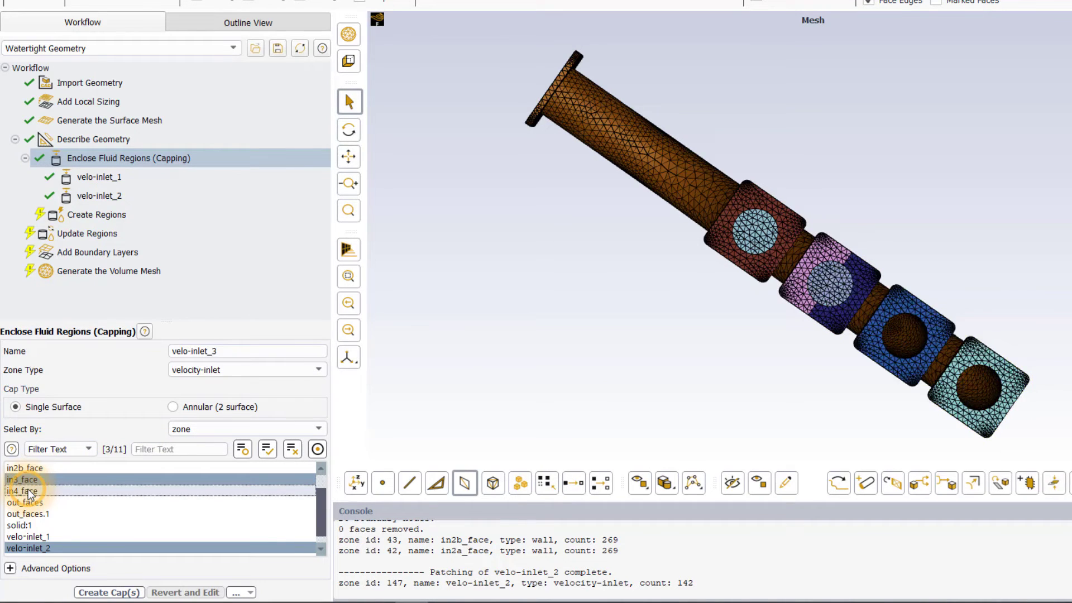
left_click(18, 548)
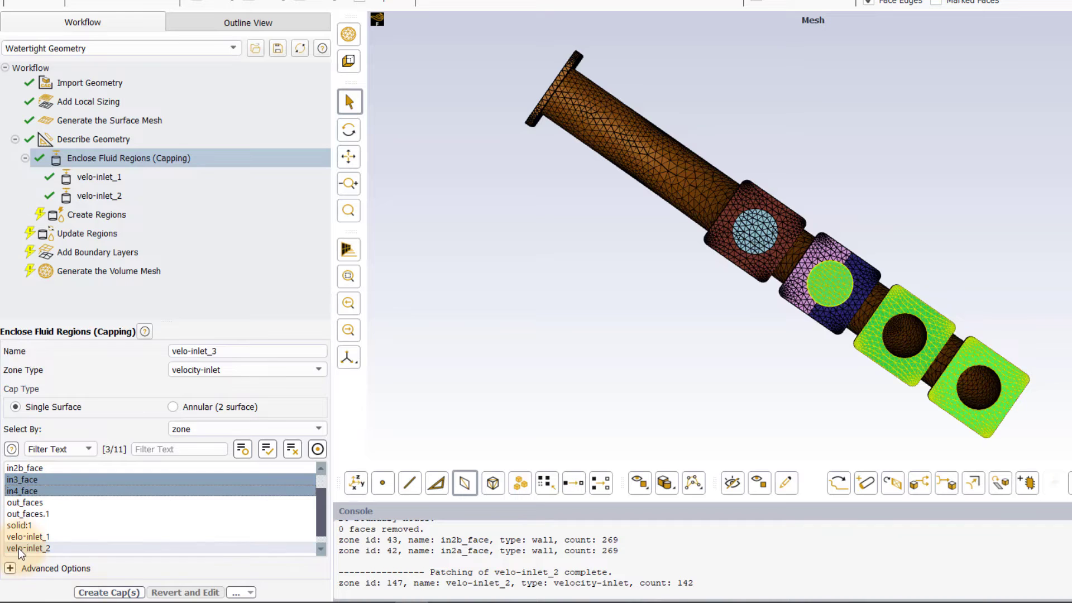
left_click(102, 593)
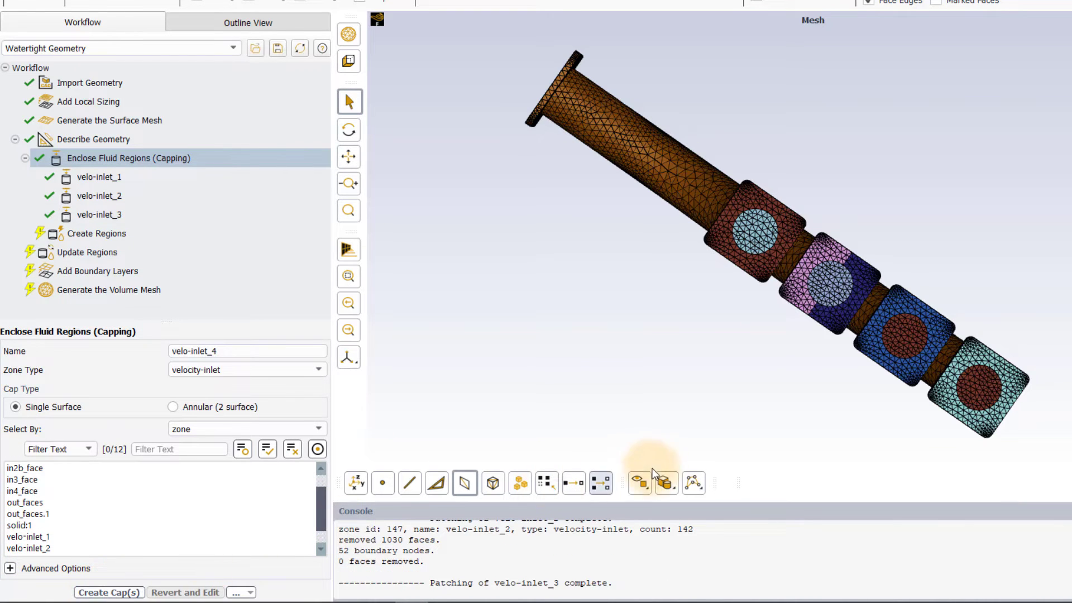
left_click(903, 323)
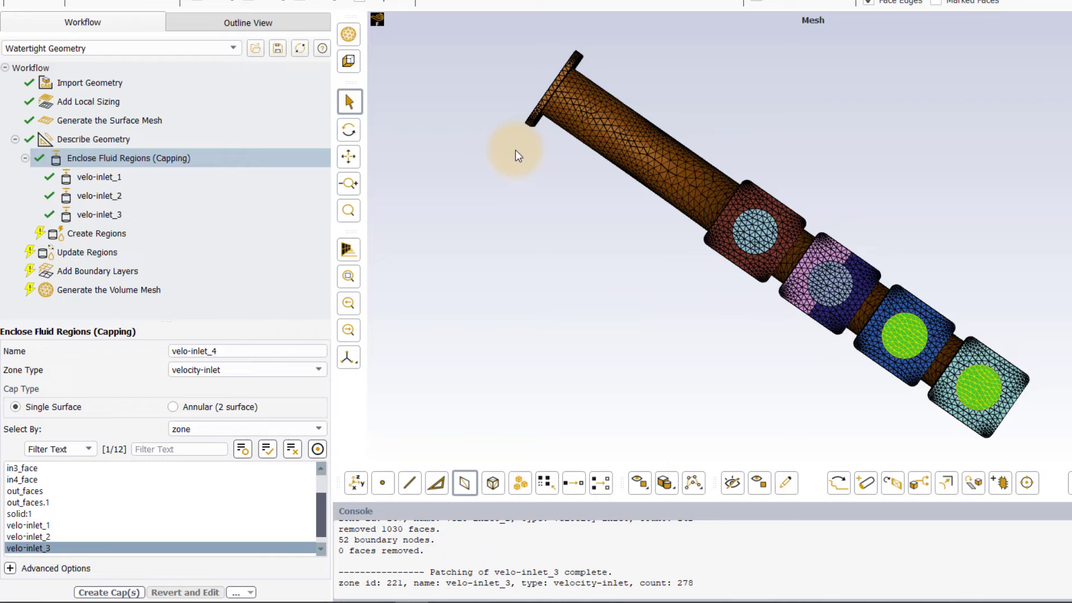
Step: Rotate and zoom onto the outlet end to show its ring-shaped opening
left_click_drag(514, 150, 792, 311)
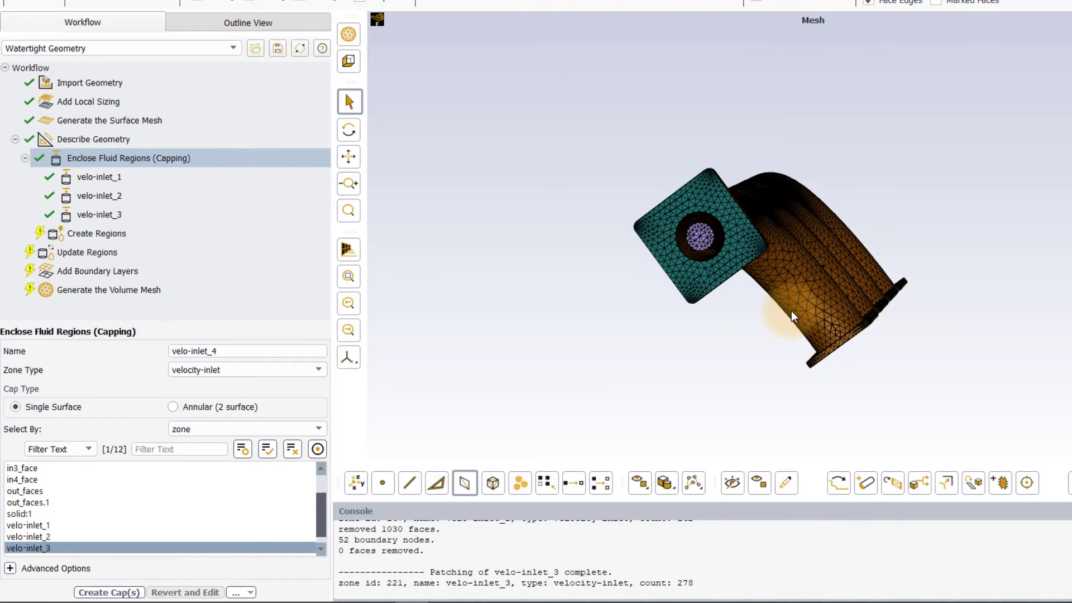
scroll(771, 256, "up", 2)
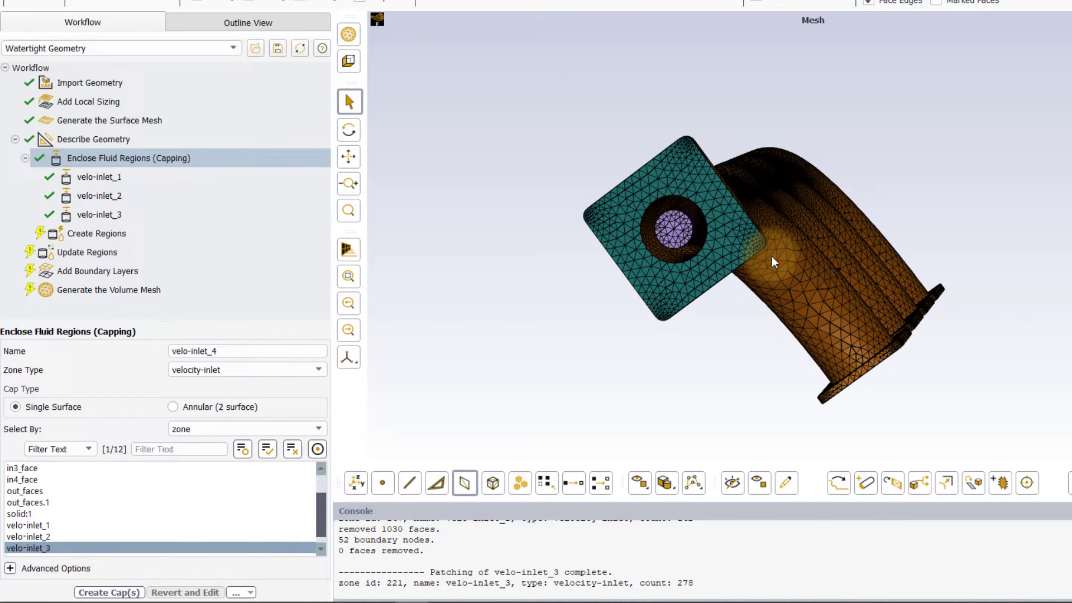
scroll(765, 267, "up", 1)
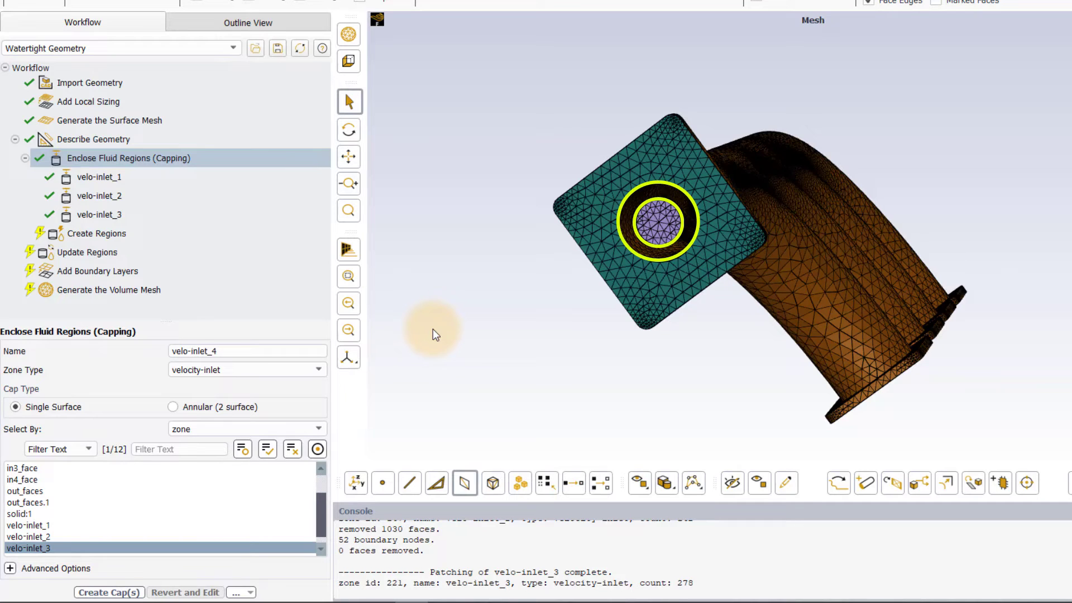
Step: Make the next cap an Annular (2 surface) pressure-outlet named pres_outlet_1, clearing the velo-inlet_3 selection
left_click(171, 407)
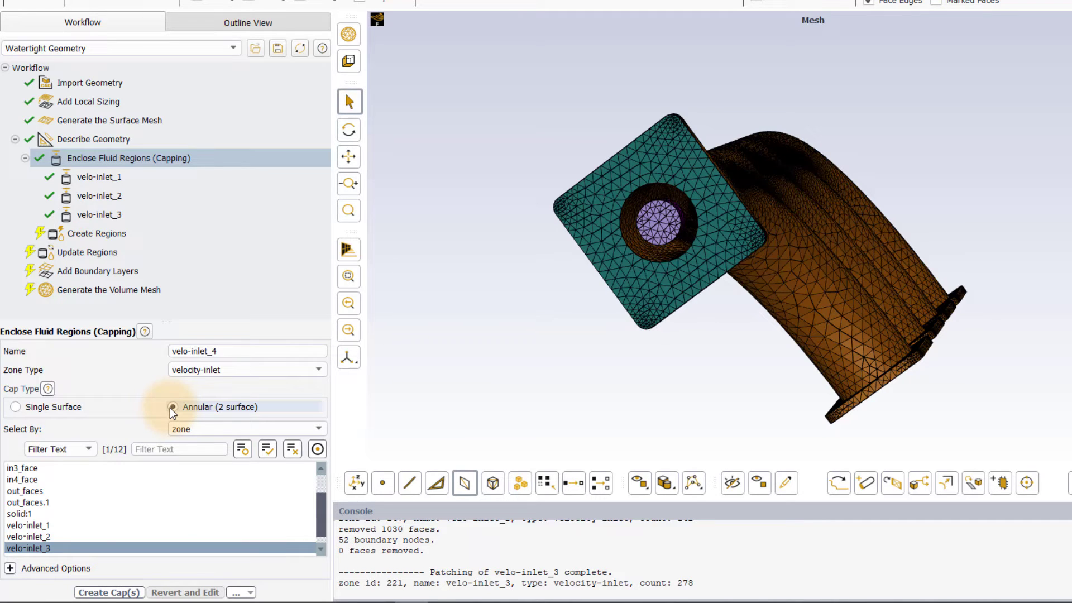
left_click(280, 370)
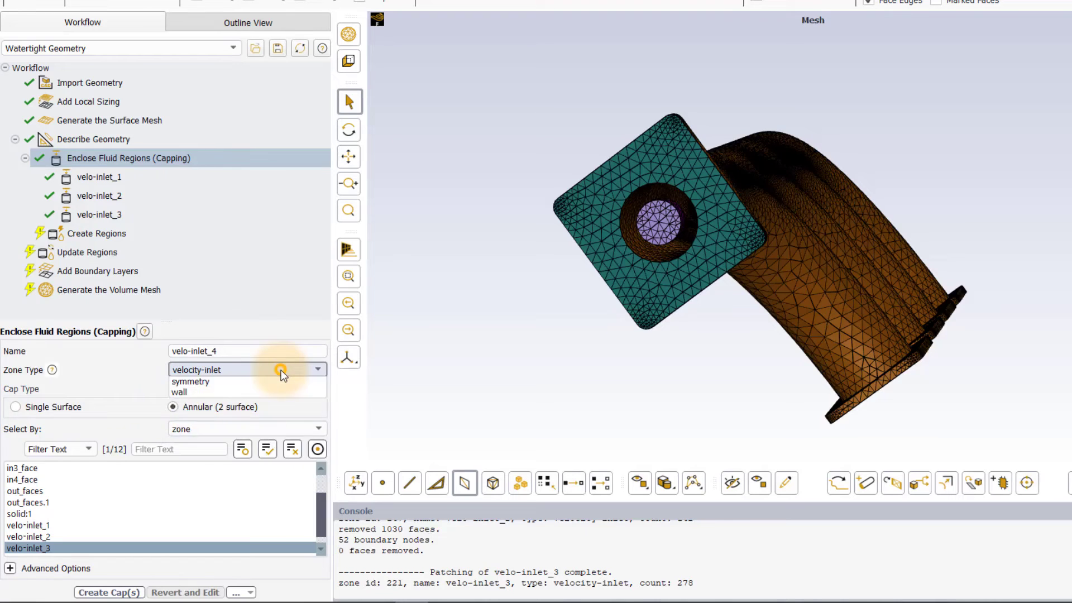
left_click(256, 393)
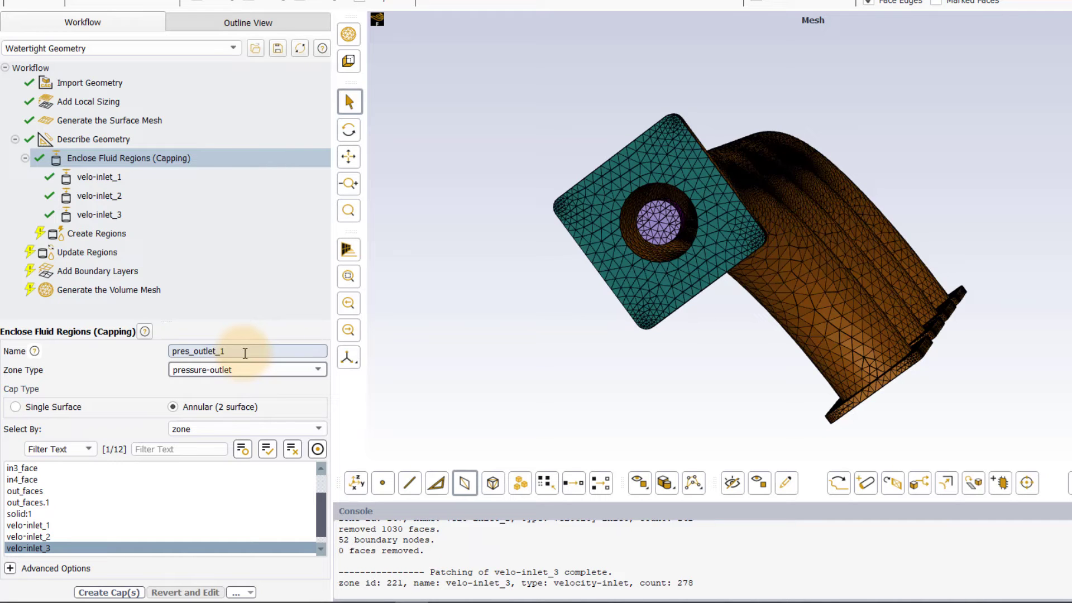
left_click(49, 548)
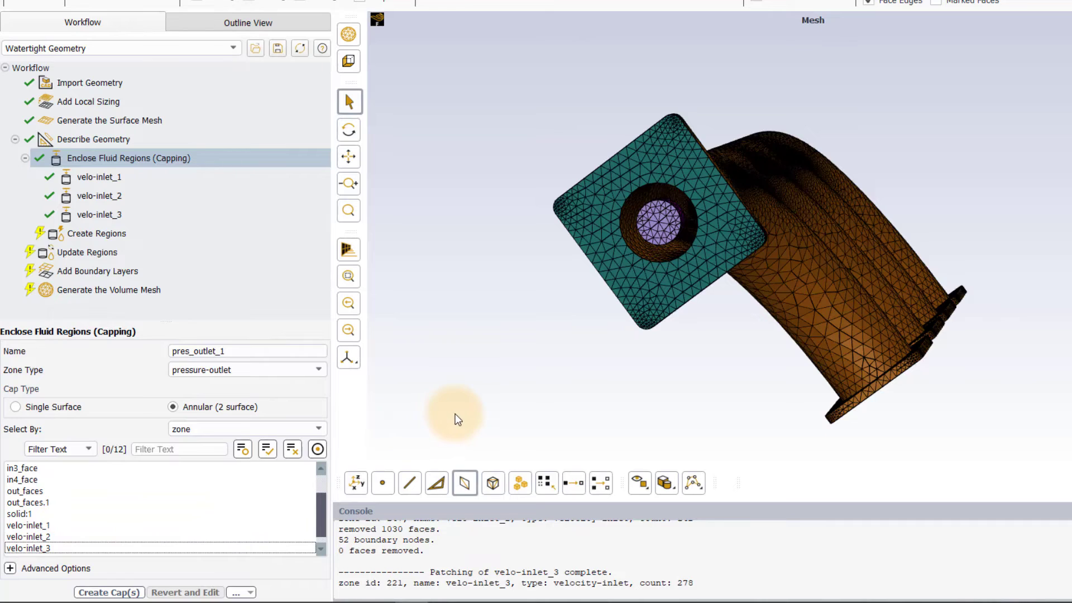
Step: Cap the inner and outer outlet faces by label out_faces as pressure-outlet pres_outlet_1
left_click(651, 229)
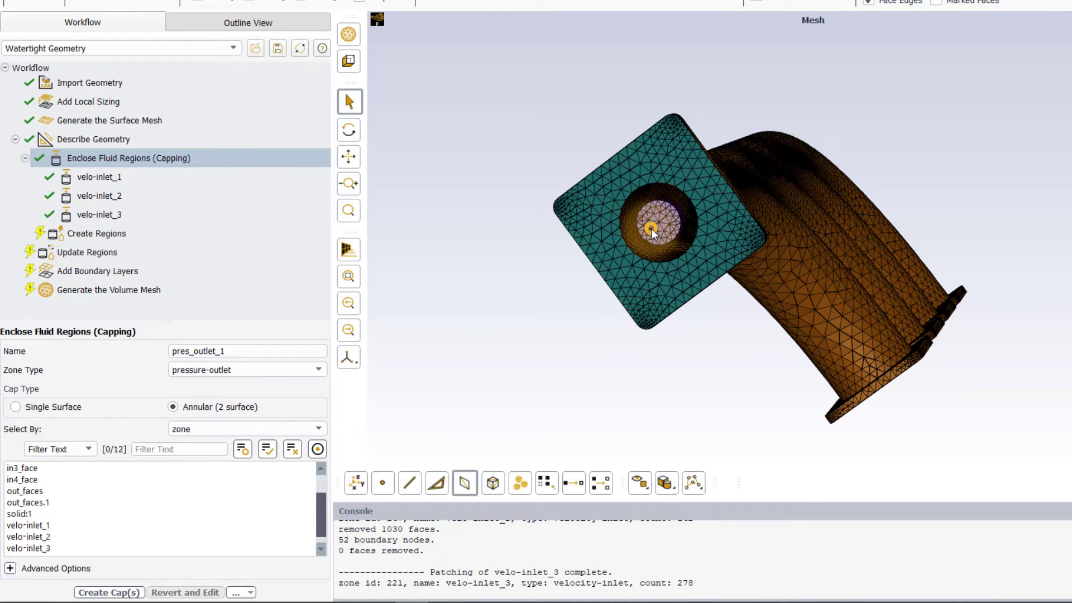
left_click(627, 286)
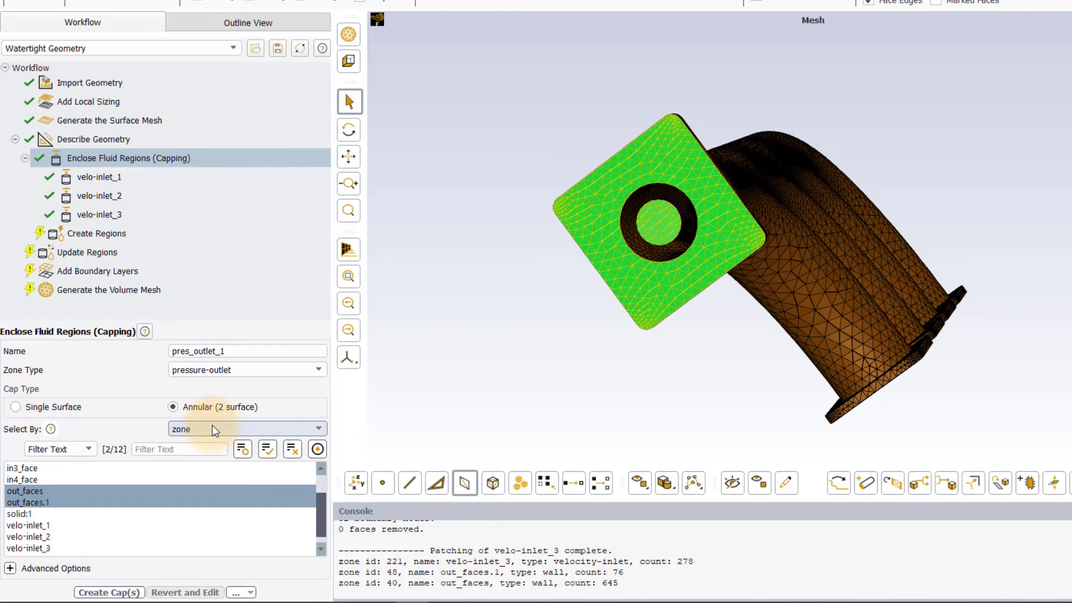
left_click(267, 430)
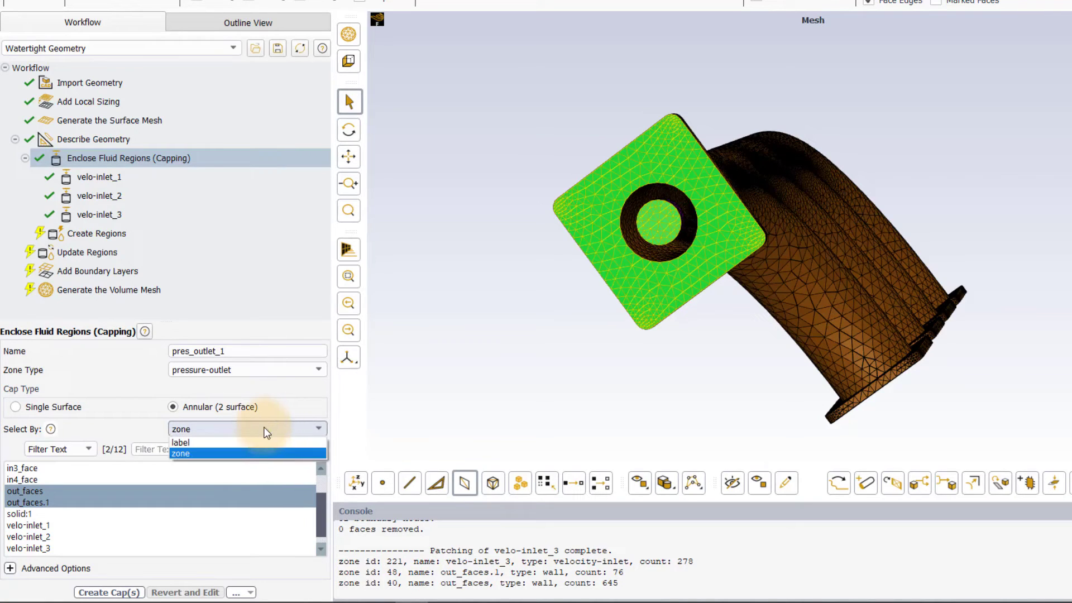
left_click(206, 442)
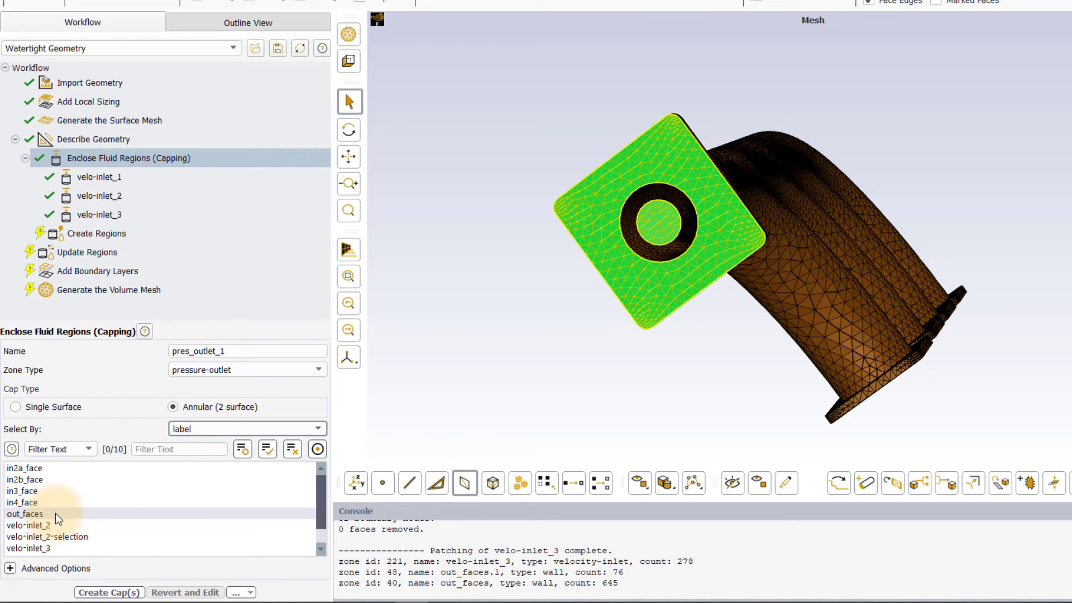
left_click(55, 514)
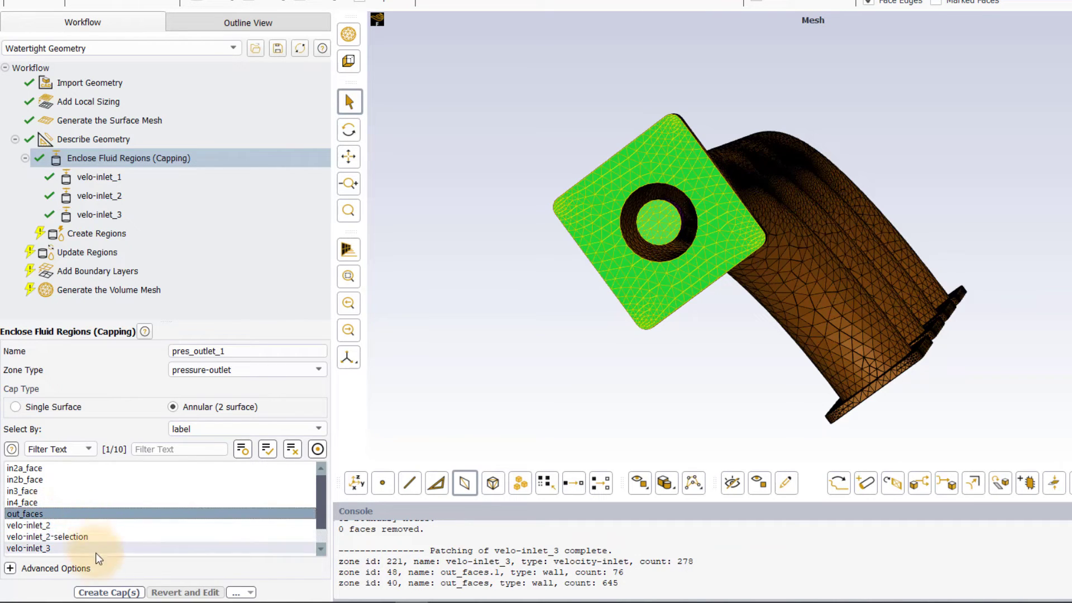
left_click(109, 593)
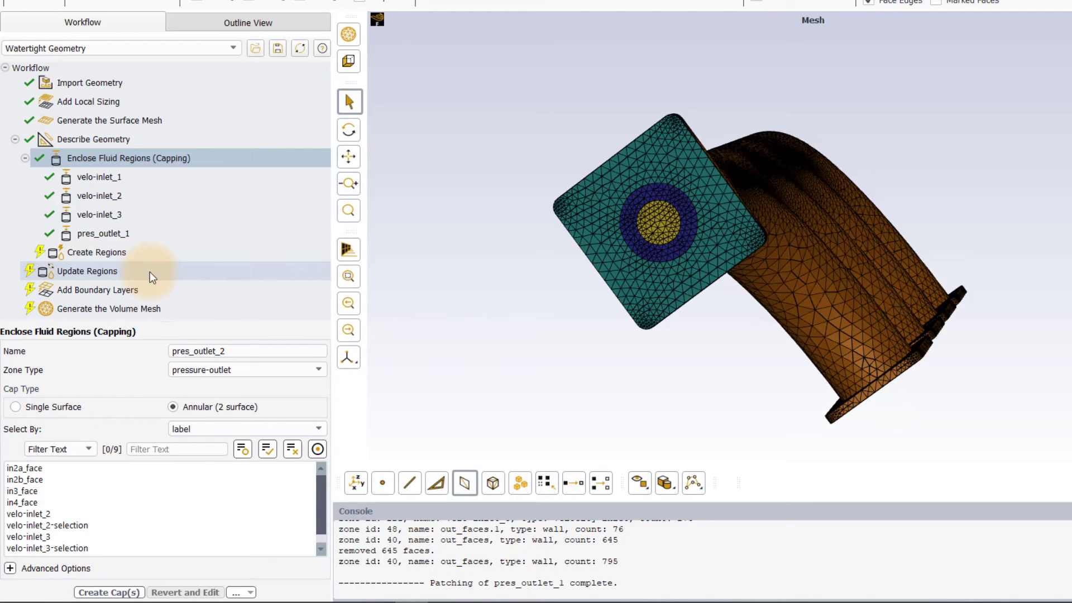
Step: Go to Create Regions and keep the estimated number of fluid regions at 1
left_click(122, 254)
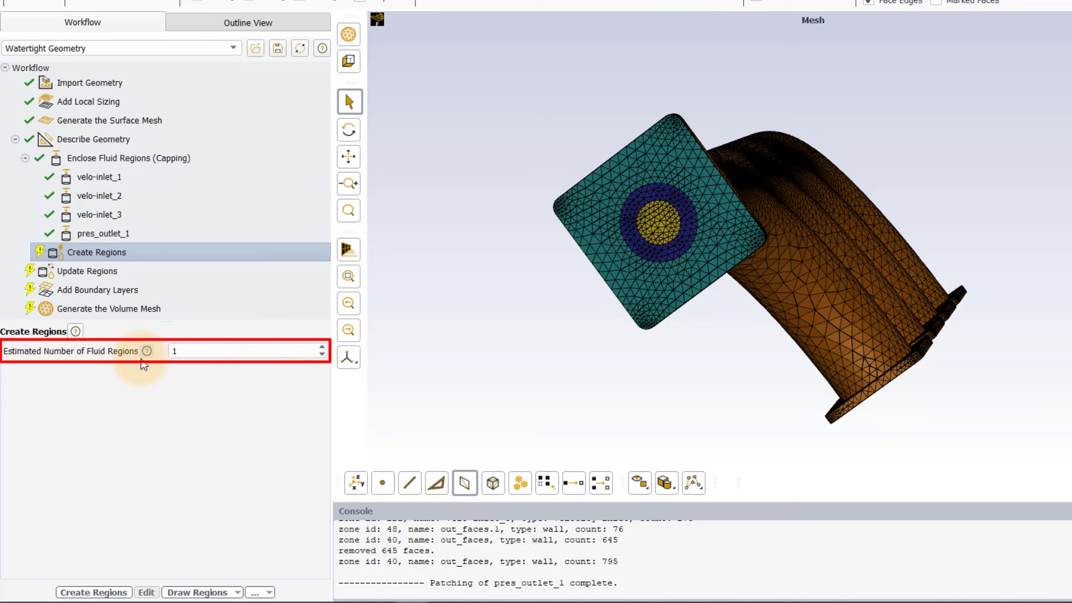
right_click(141, 361)
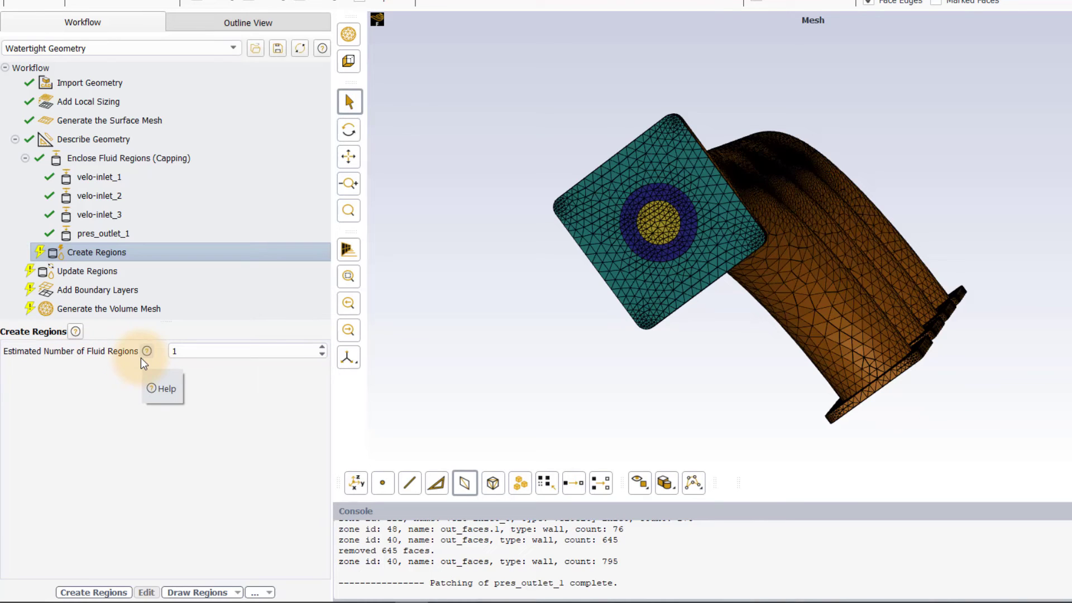
left_click(190, 351)
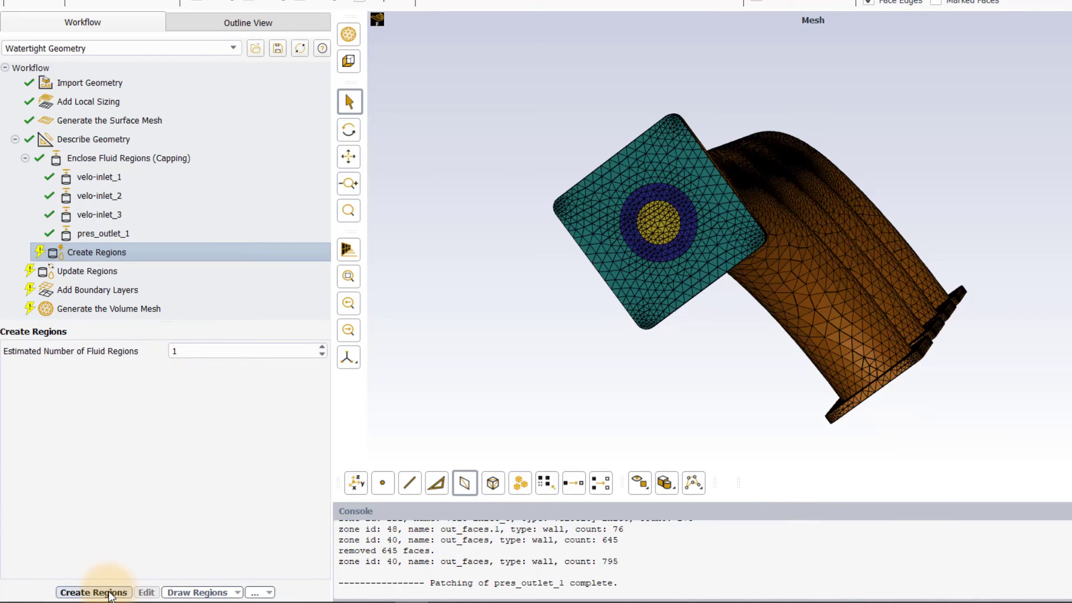
Step: Create the regions to extract fluid:0, then rotate the view to inspect the fluid volume and branch pipes
left_click(110, 593)
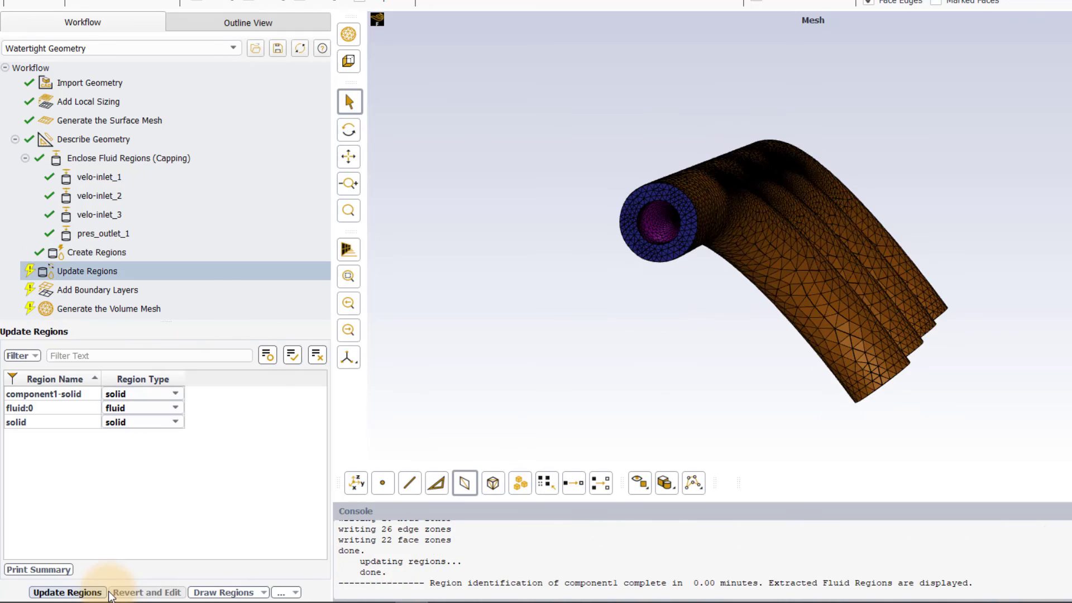
left_click_drag(746, 374, 459, 419)
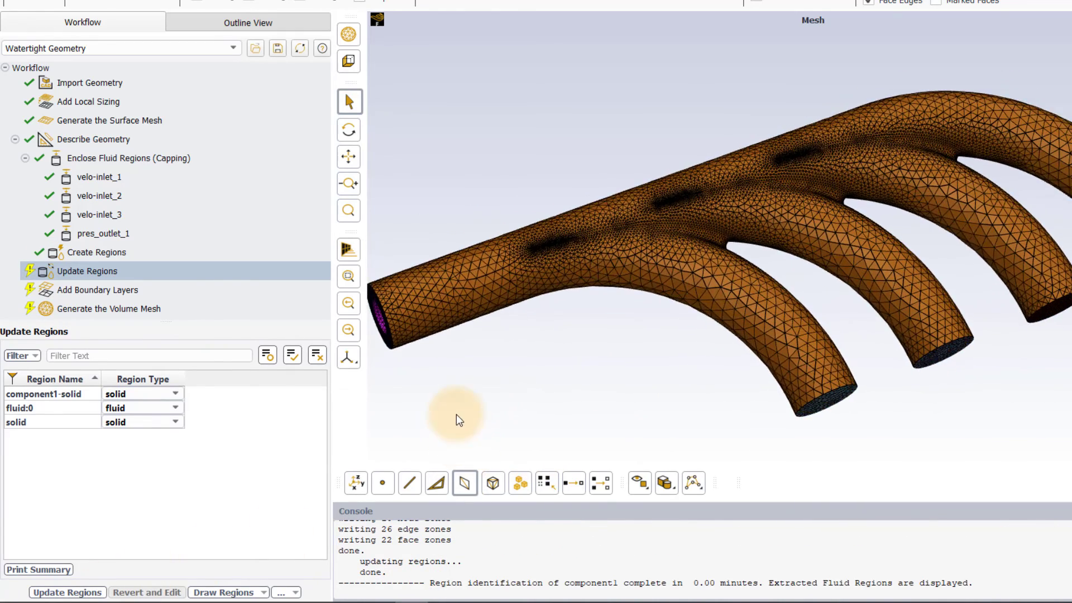
left_click_drag(550, 382, 550, 378)
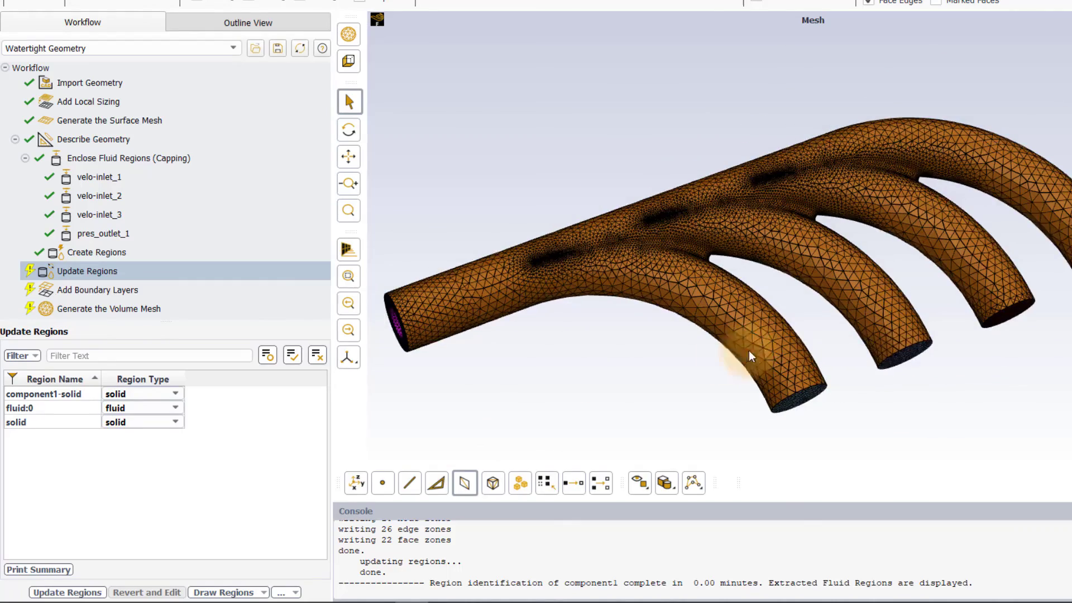
left_click_drag(916, 366, 1023, 381)
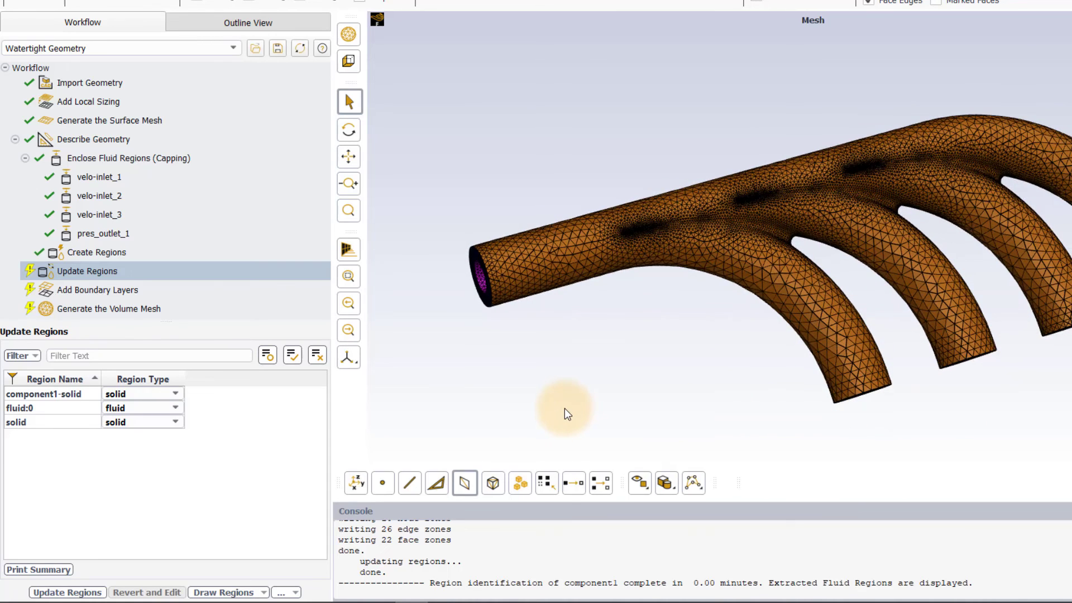